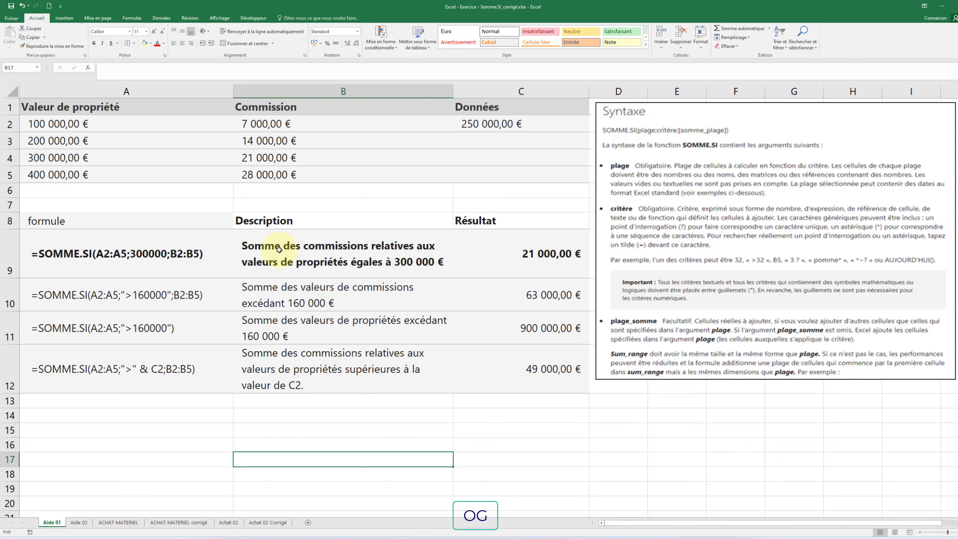
Examine the property value, commission and data columns, and the SOMME.SI formula in C9 with its referenced ranges
{"action": "left_click_drag", "start_coordinate": [79, 109], "coordinate": [81, 172]}
{"action": "left_click_drag", "start_coordinate": [275, 115], "coordinate": [278, 174]}
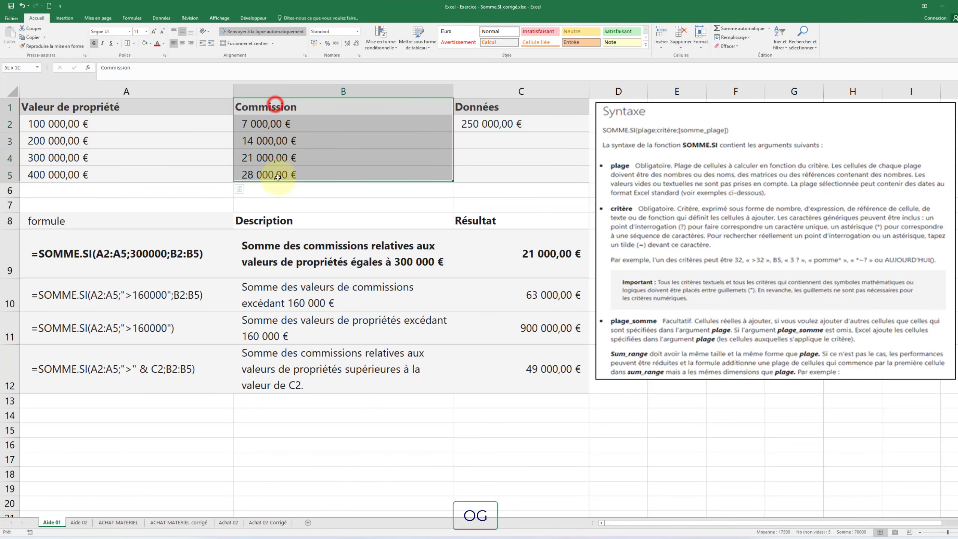
{"action": "left_click_drag", "start_coordinate": [474, 107], "coordinate": [477, 178]}
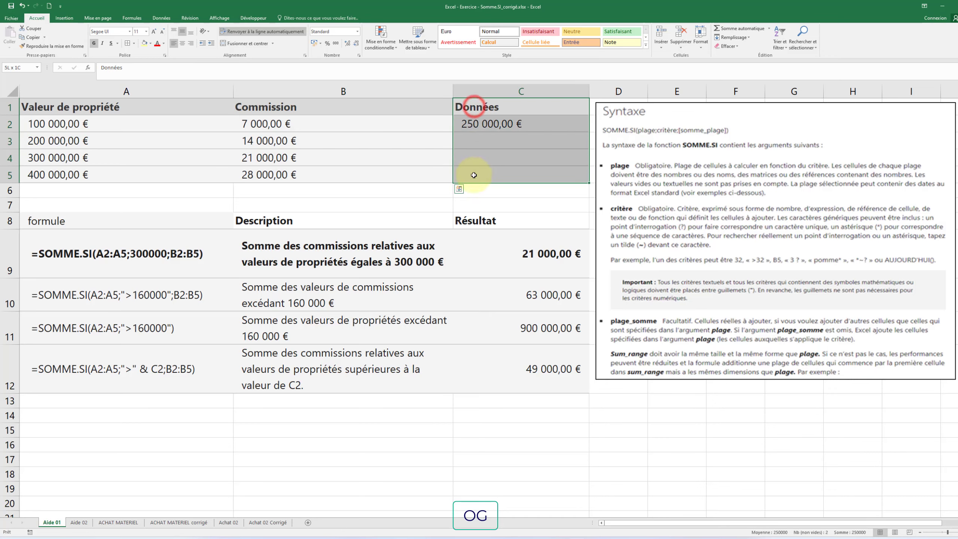
{"action": "left_click", "coordinate": [389, 263]}
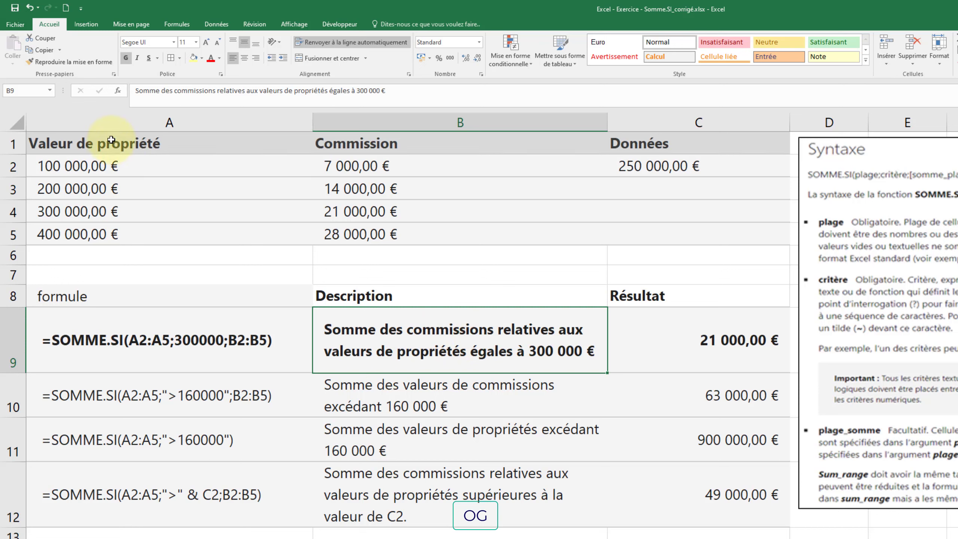
{"action": "left_click", "coordinate": [107, 202]}
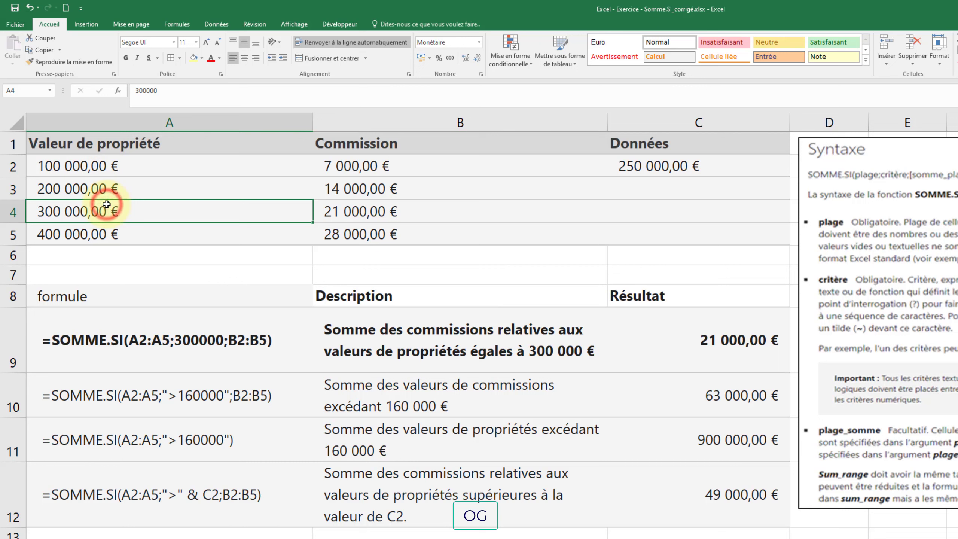
{"action": "left_click", "coordinate": [360, 211]}
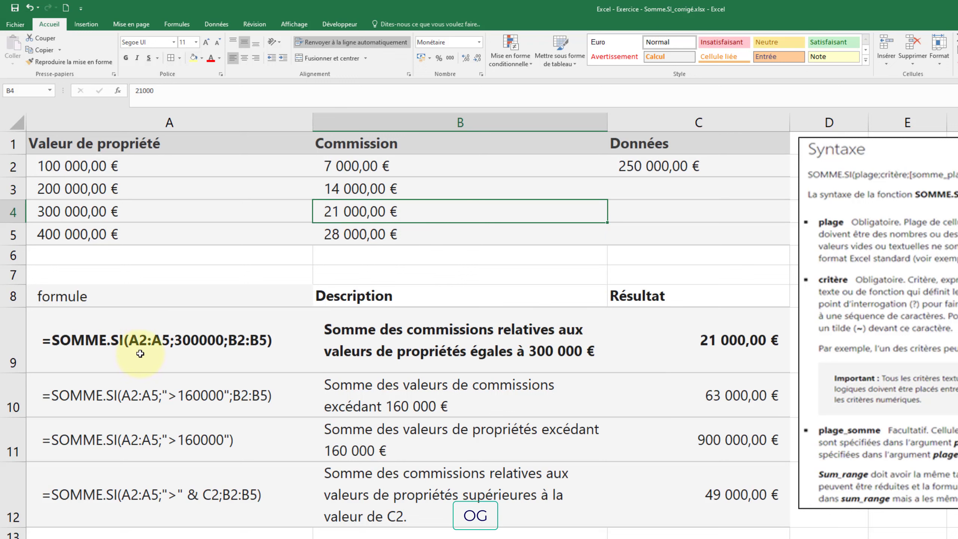
{"action": "left_click", "coordinate": [732, 349]}
{"action": "double_click", "coordinate": [732, 349]}
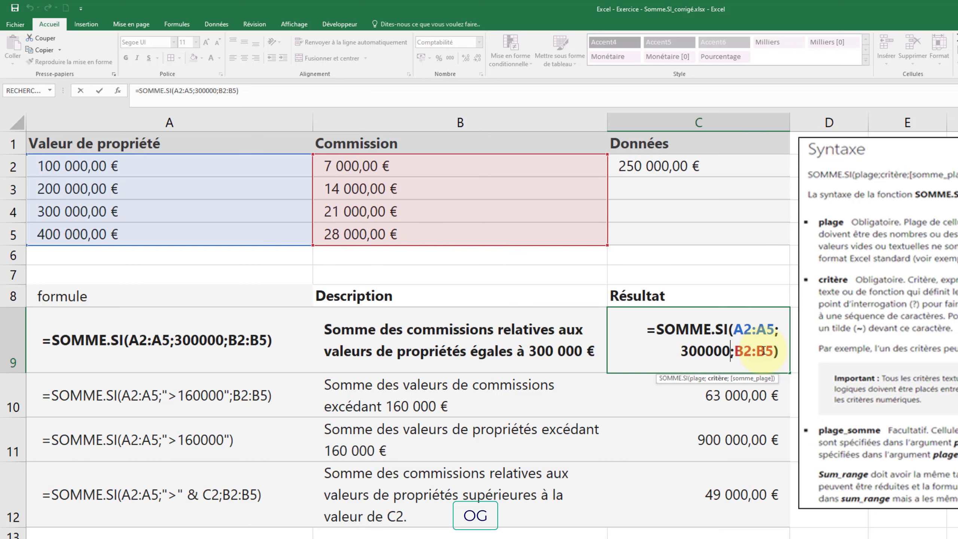
{"action": "key", "text": "Return"}
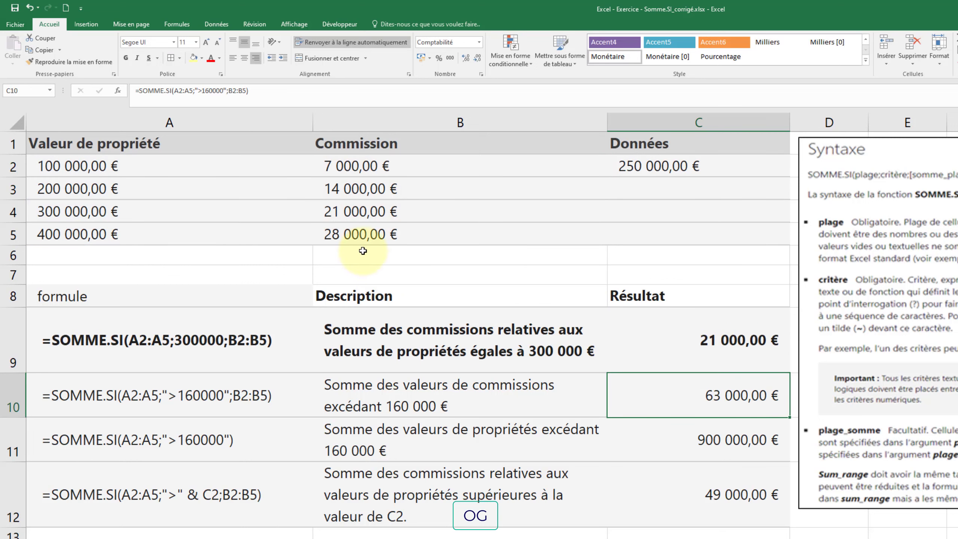
Set the last property value in A5 to 300000 and check the result in C9
{"action": "left_click", "coordinate": [332, 211]}
{"action": "left_click", "coordinate": [125, 217]}
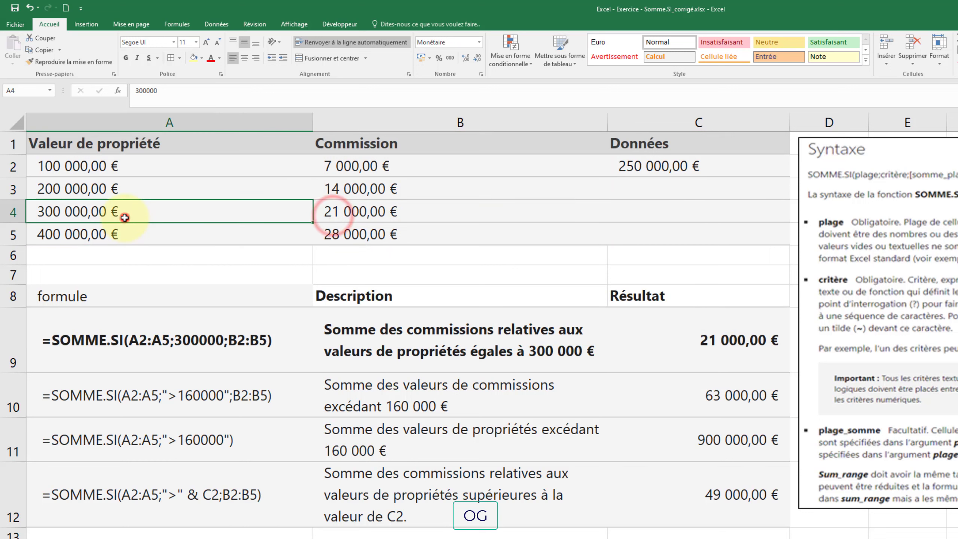
{"action": "double_click", "coordinate": [48, 242]}
{"action": "left_click", "coordinate": [36, 238]}
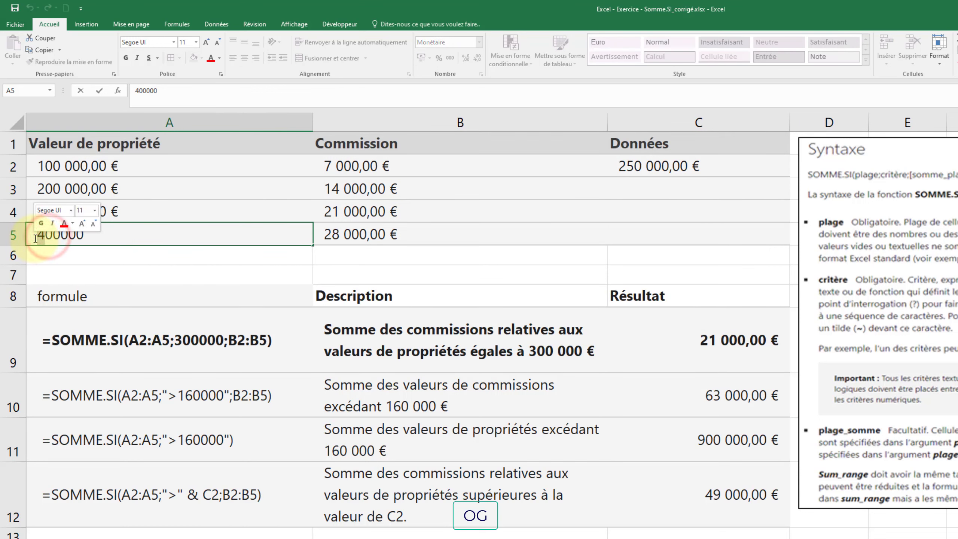
{"action": "key", "text": "Delete"}
{"action": "type", "text": "3"}
{"action": "key", "text": "Return"}
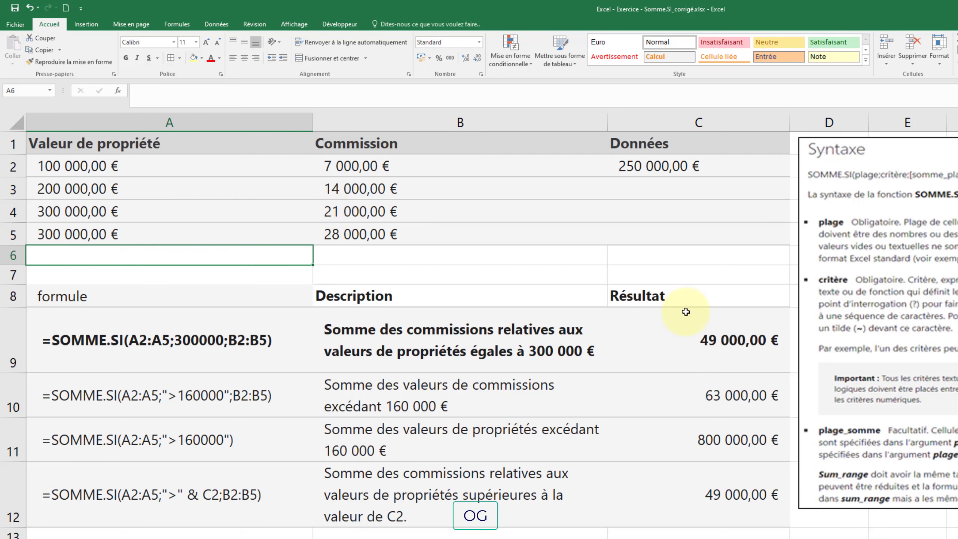
{"action": "left_click", "coordinate": [694, 335]}
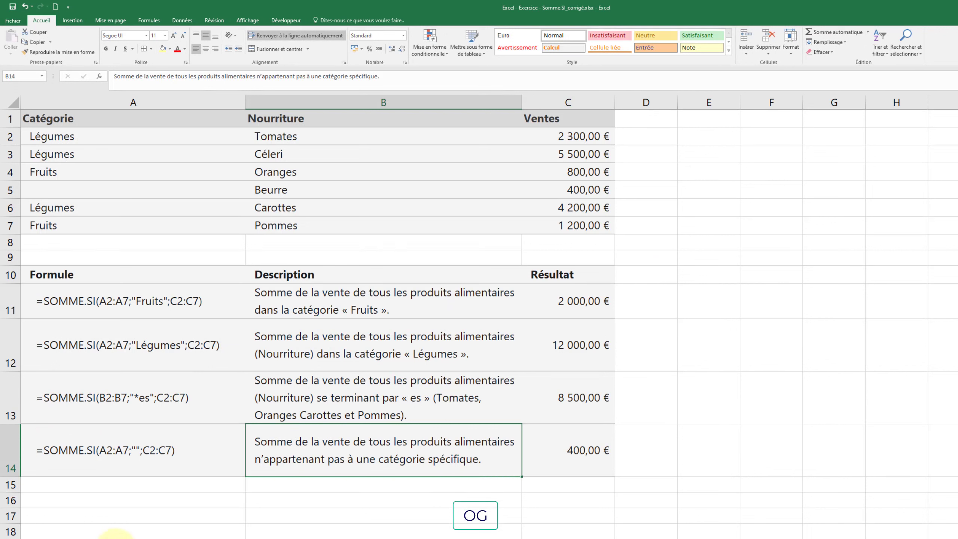
Review the category and food entries, and make the « Fruits » formula row A11:C11 bold
{"action": "left_click_drag", "start_coordinate": [71, 136], "coordinate": [68, 229]}
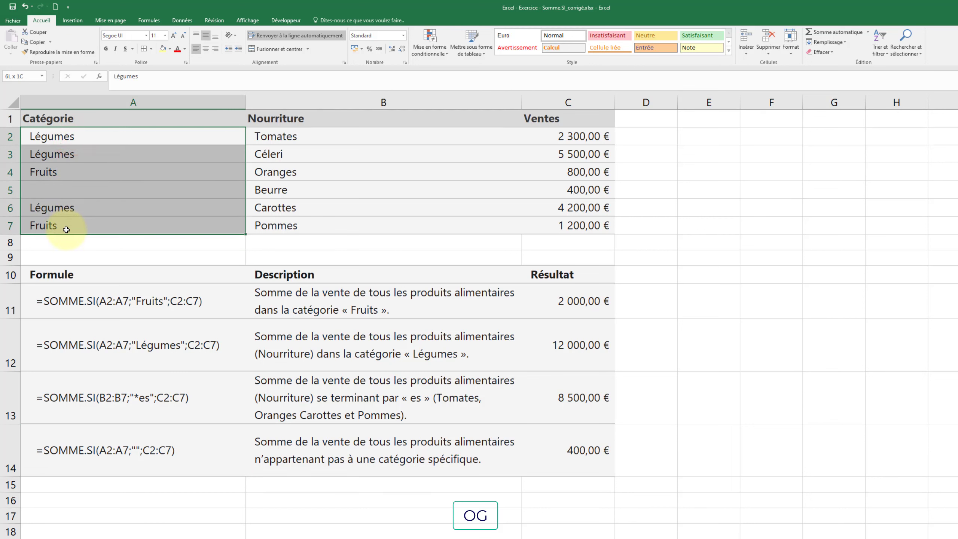
{"action": "left_click", "coordinate": [285, 137]}
{"action": "left_click", "coordinate": [278, 153]}
{"action": "left_click", "coordinate": [279, 173]}
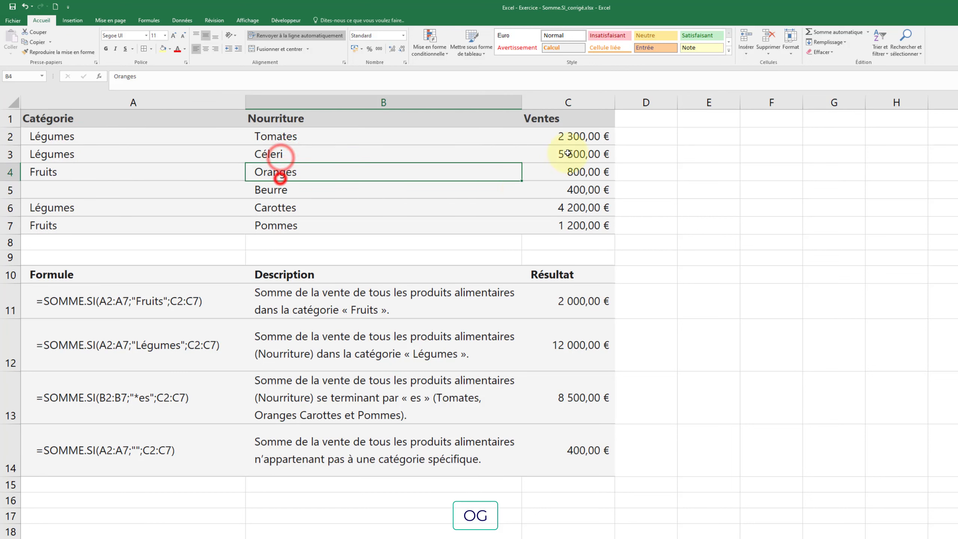
{"action": "left_click_drag", "start_coordinate": [37, 298], "coordinate": [560, 300]}
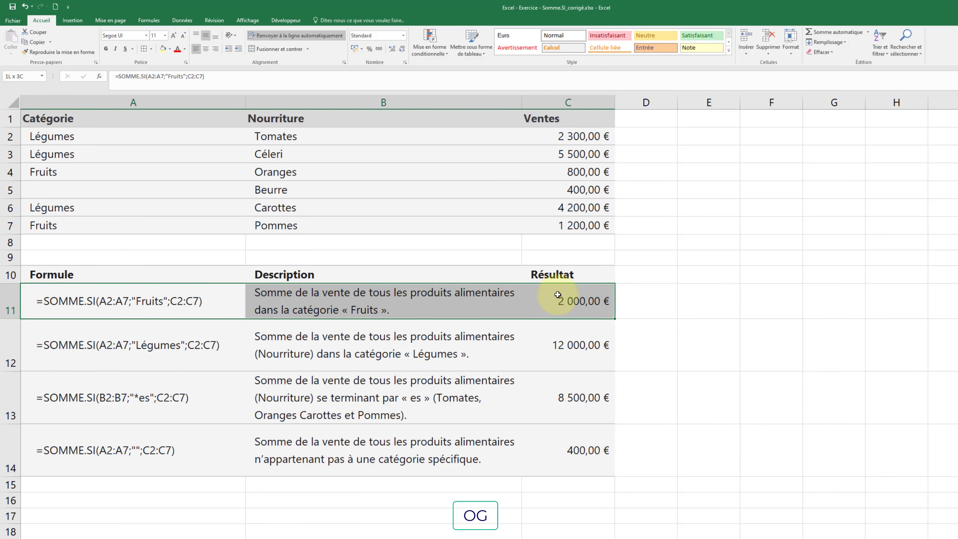
{"action": "left_click", "coordinate": [106, 48]}
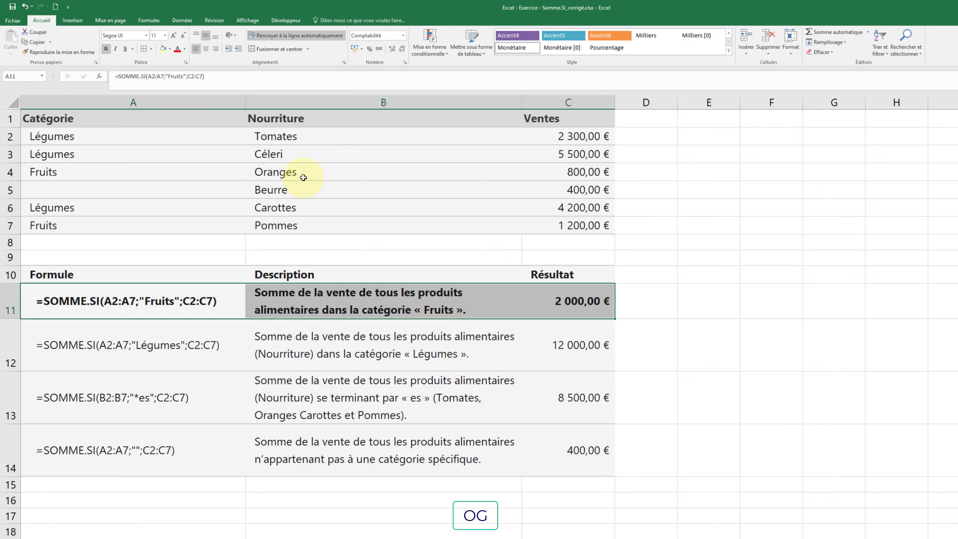
Examine the sales amounts of the two fruit rows and the ranges referenced by the SOMME.SI formula in C11
{"action": "left_click", "coordinate": [570, 173]}
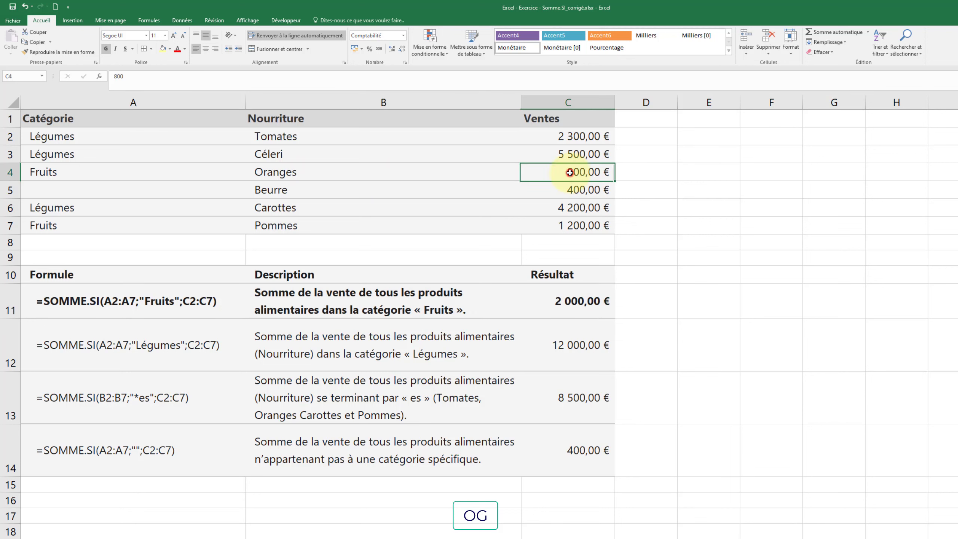
{"action": "left_click", "coordinate": [567, 229], "text": "ctrl"}
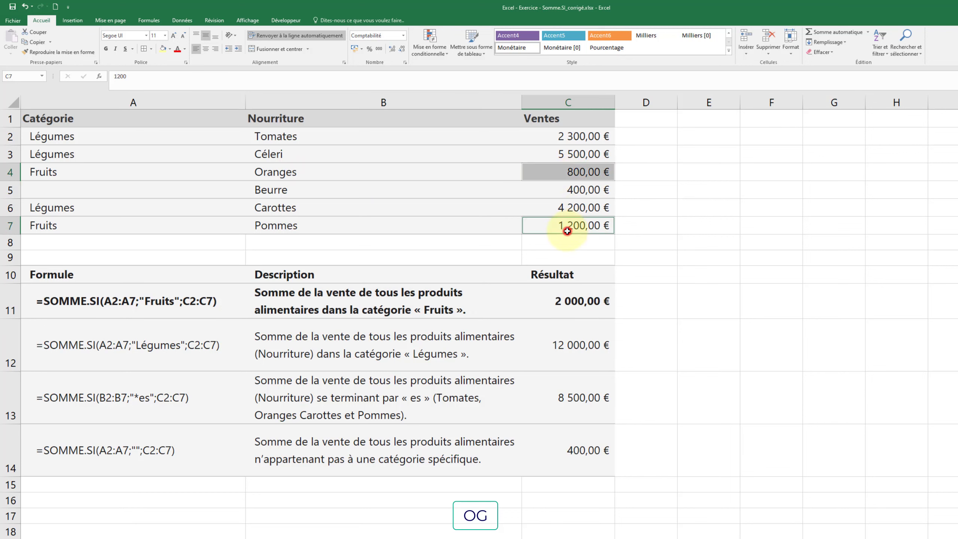
{"action": "left_click", "coordinate": [695, 302]}
{"action": "double_click", "coordinate": [533, 302]}
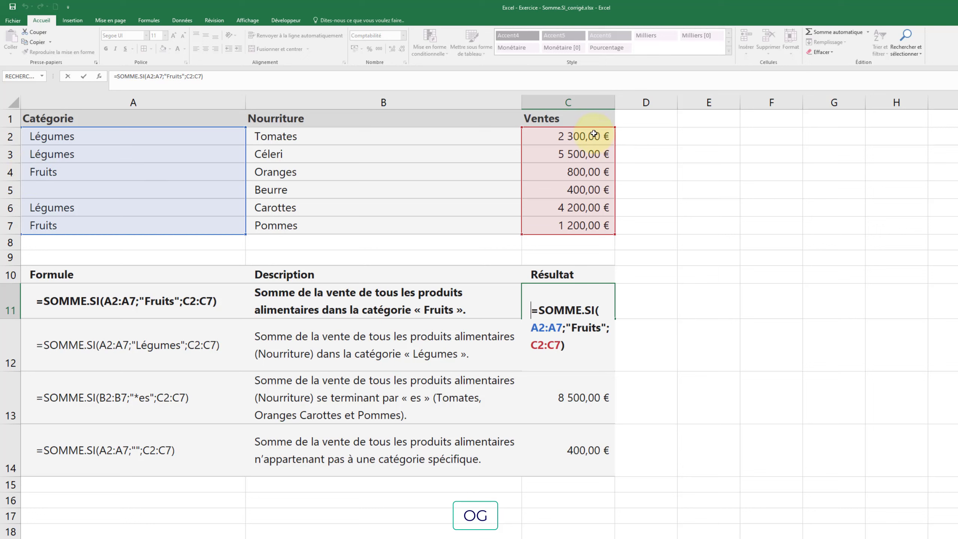
{"action": "key", "text": "Return"}
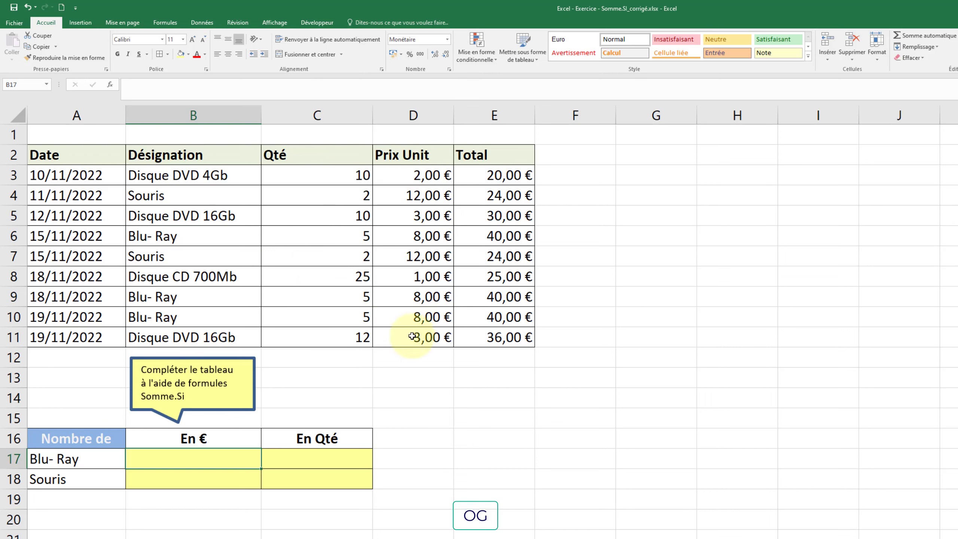
Enter =SOMME.SI(B3:B11;A17;E3:E11) in B17 to sum the Blu- Ray purchases in euros
{"action": "left_click", "coordinate": [509, 175]}
{"action": "left_click", "coordinate": [323, 177]}
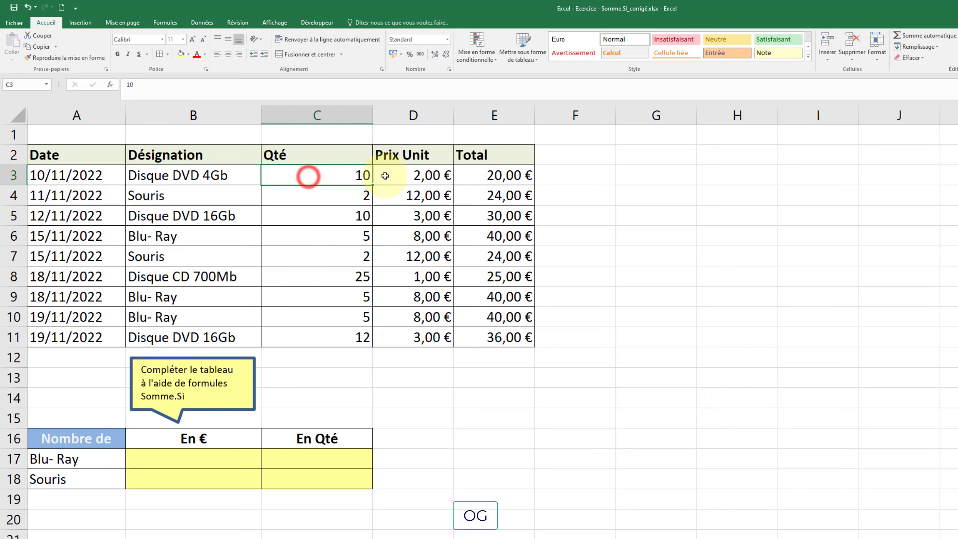
{"action": "left_click", "coordinate": [397, 174]}
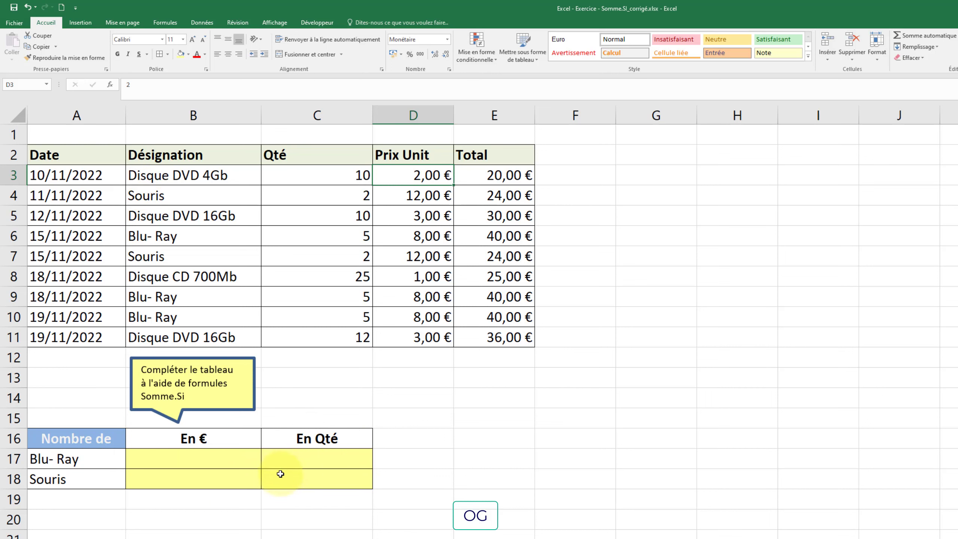
{"action": "left_click", "coordinate": [194, 457]}
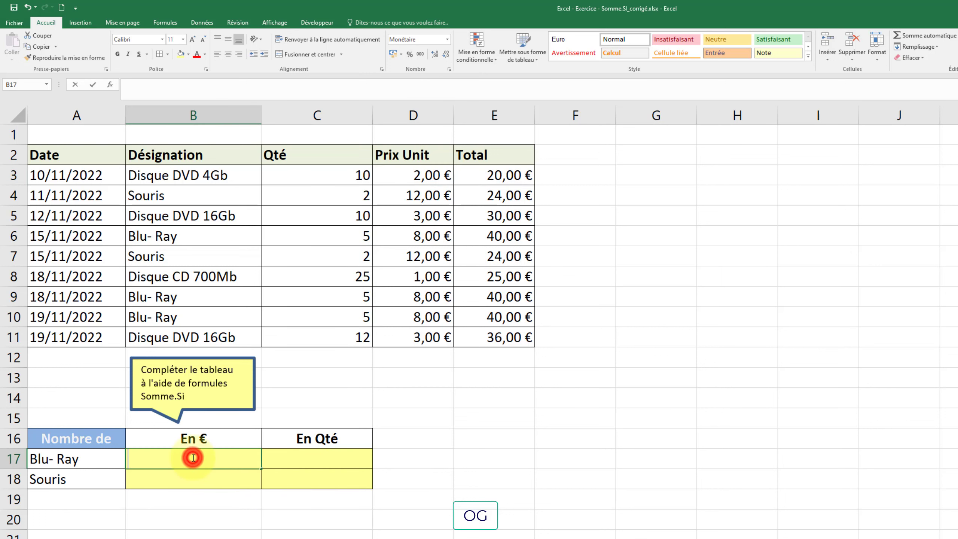
{"action": "type", "text": "=SOMME"}
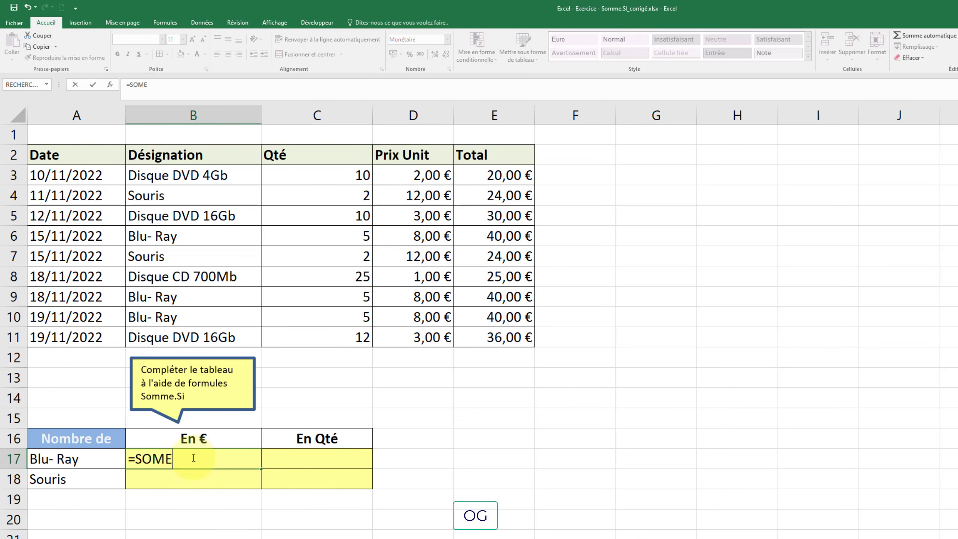
{"action": "double_click", "coordinate": [172, 506]}
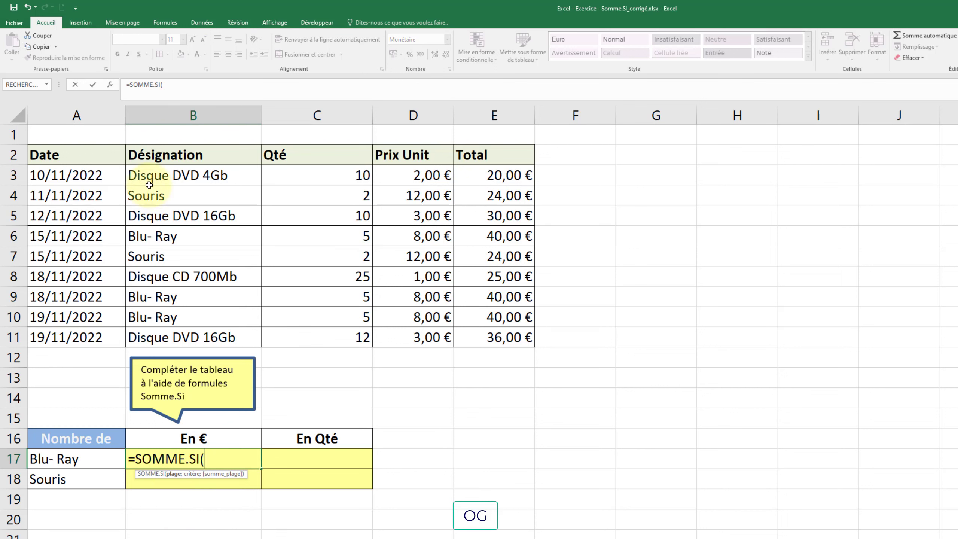
{"action": "left_click_drag", "start_coordinate": [155, 173], "coordinate": [154, 335]}
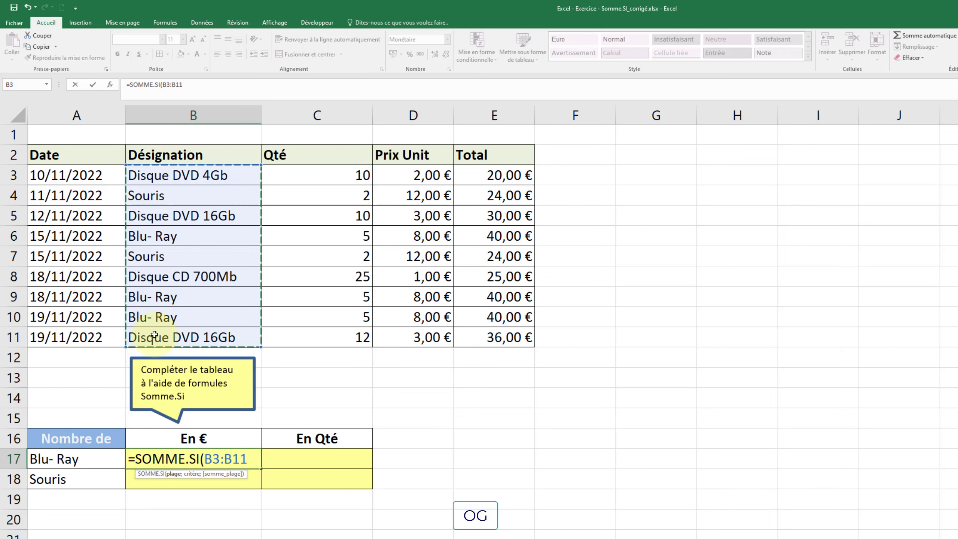
{"action": "type", "text": ";"}
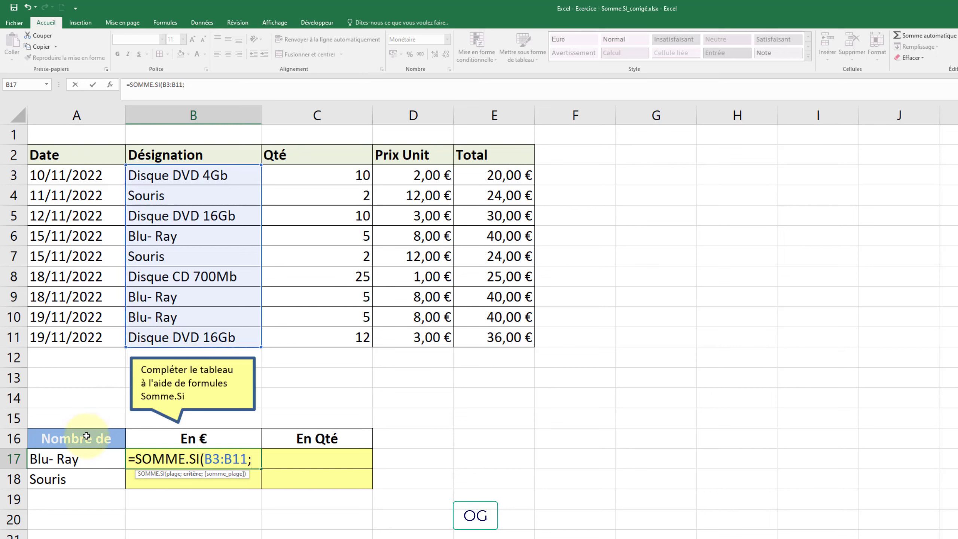
{"action": "left_click", "coordinate": [63, 461]}
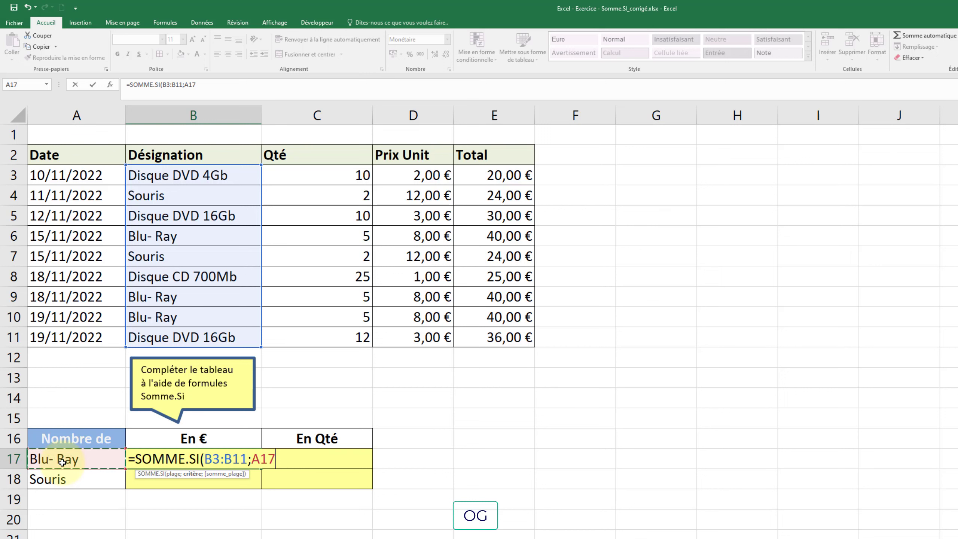
{"action": "type", "text": ";"}
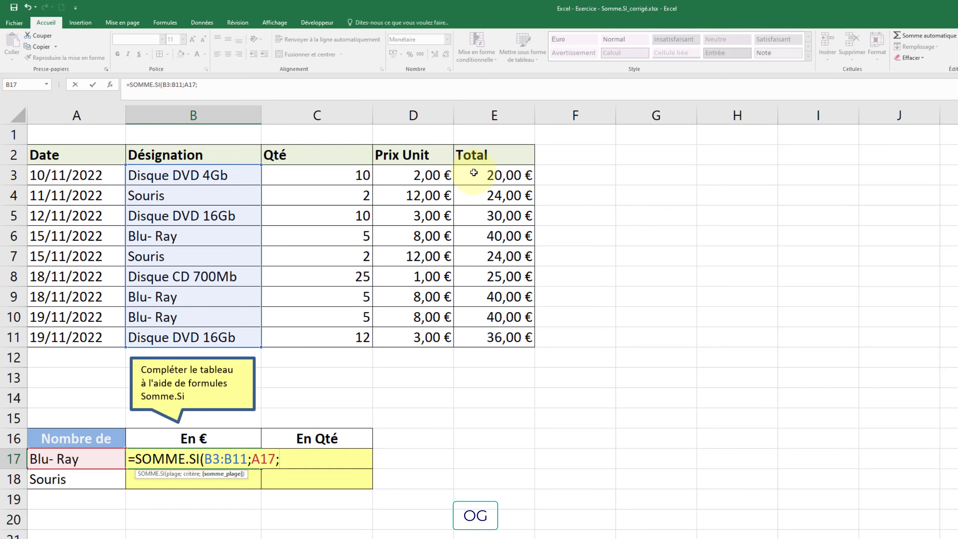
{"action": "left_click_drag", "start_coordinate": [474, 173], "coordinate": [467, 339]}
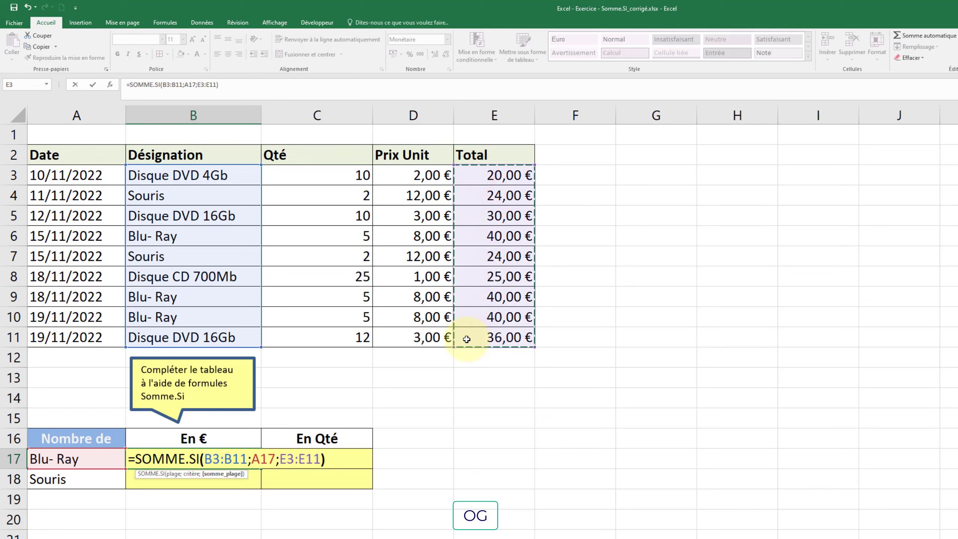
{"action": "type", "text": ")"}
{"action": "key", "text": "Return"}
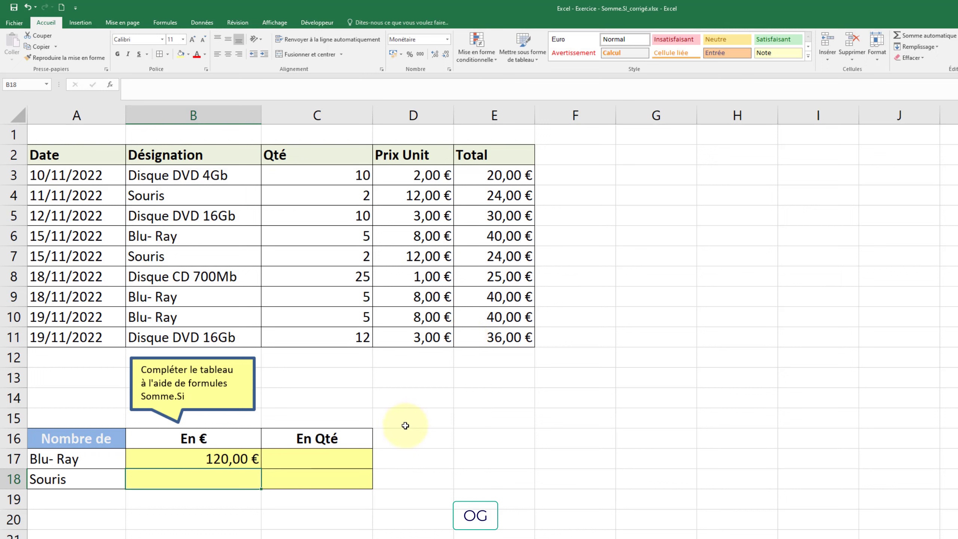
Check the Blu- Ray total by selecting the Blu- Ray designations and their matching amounts in the Total column
{"action": "left_click", "coordinate": [162, 235]}
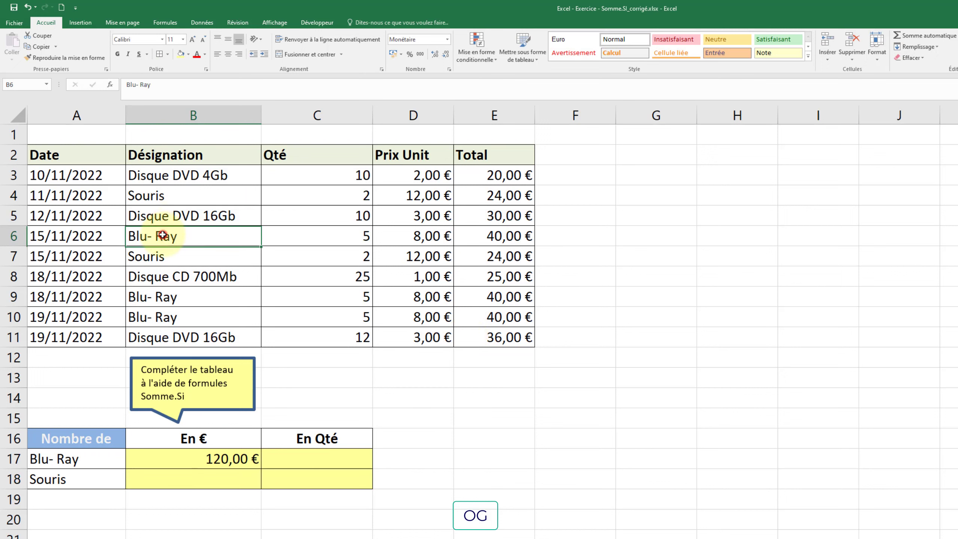
{"action": "left_click", "coordinate": [154, 297], "text": "ctrl"}
{"action": "left_click", "coordinate": [153, 318], "text": "ctrl"}
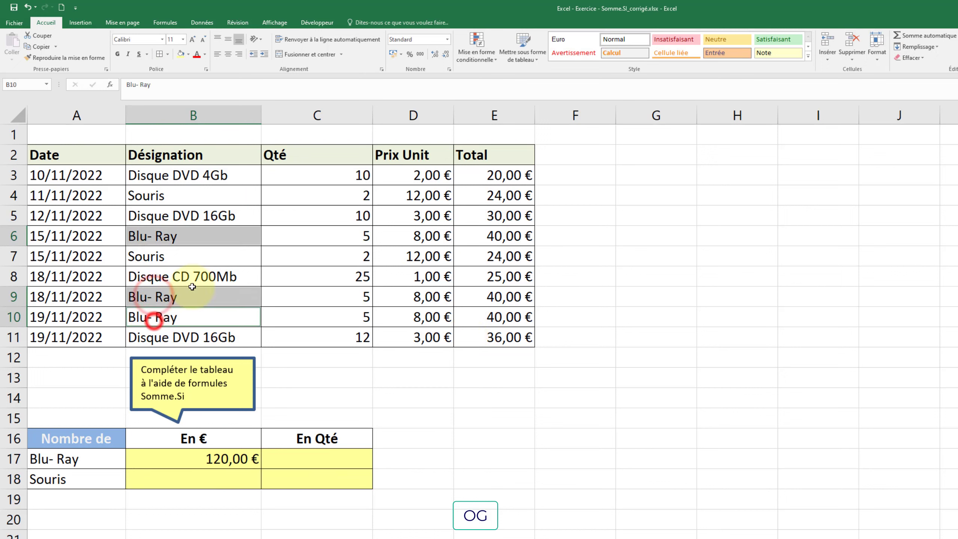
{"action": "left_click", "coordinate": [501, 236]}
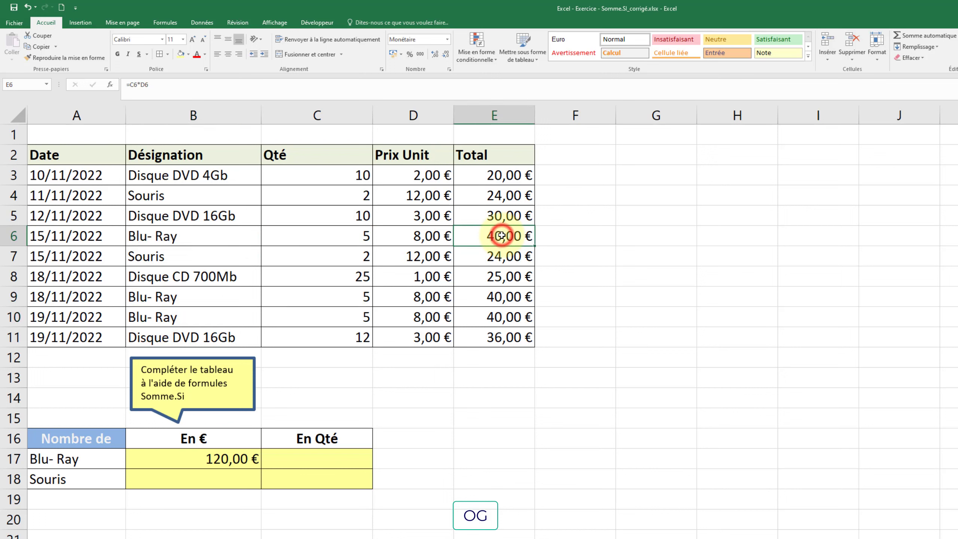
{"action": "left_click", "coordinate": [490, 295], "text": "ctrl"}
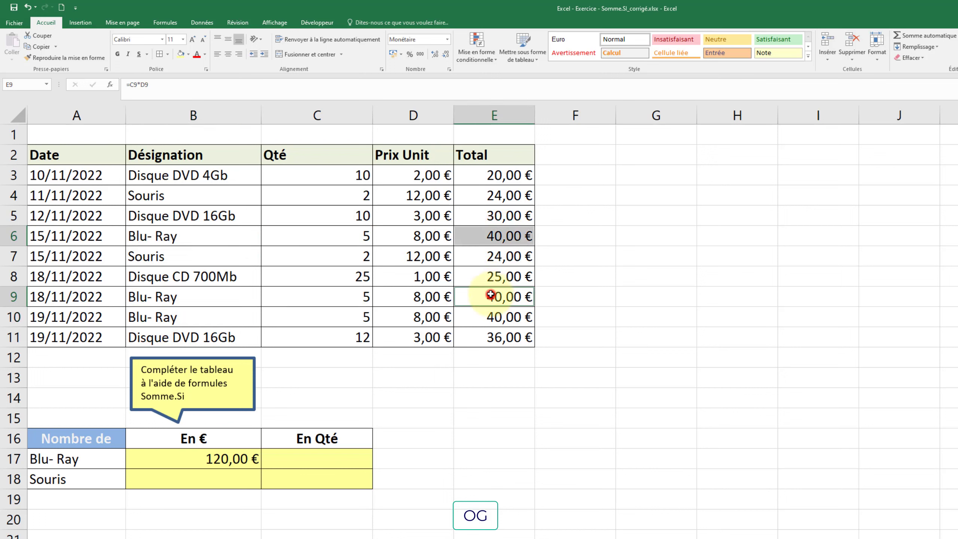
{"action": "left_click", "coordinate": [487, 317], "text": "ctrl"}
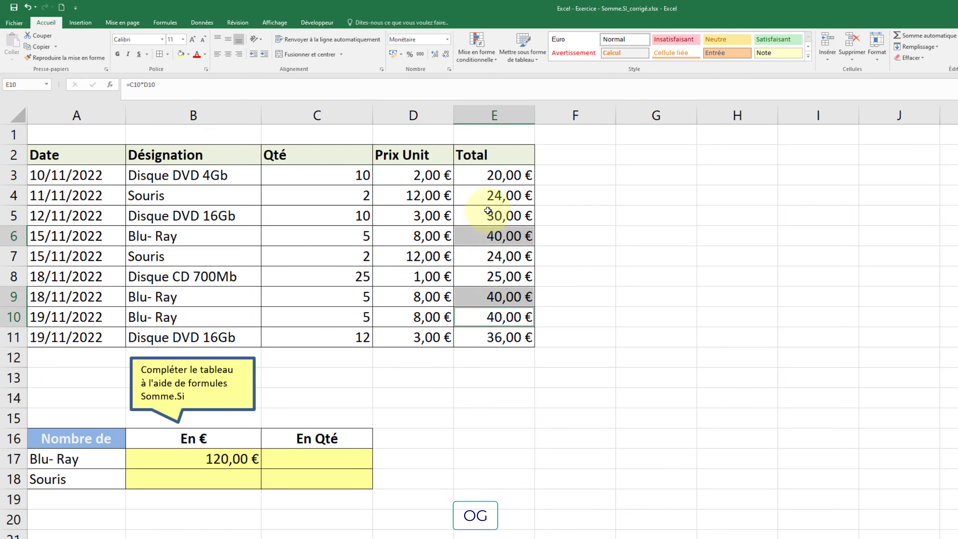
Copy the SOMME.SI formula from B17 down to B18 for Souris and inspect the ranges it references
{"action": "left_click", "coordinate": [244, 458]}
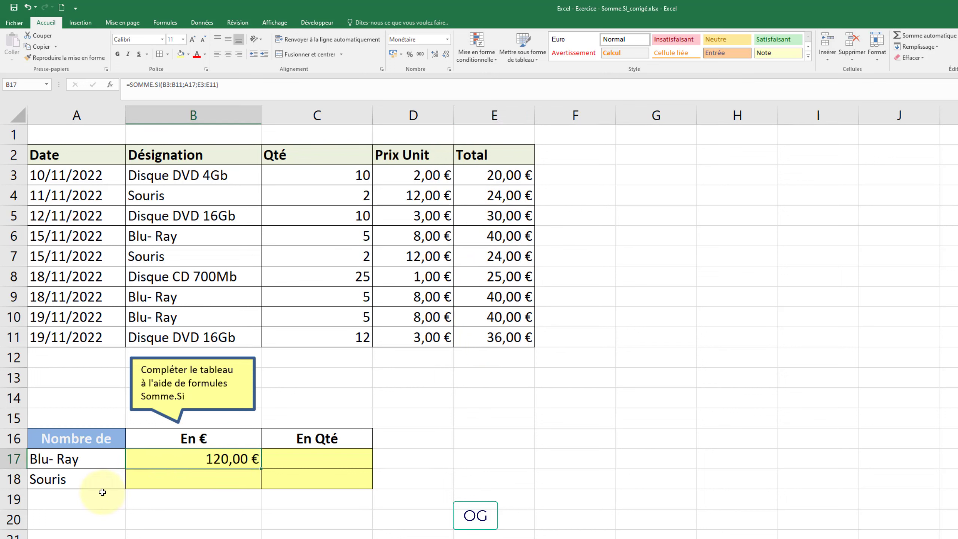
{"action": "left_click_drag", "start_coordinate": [263, 469], "coordinate": [261, 484]}
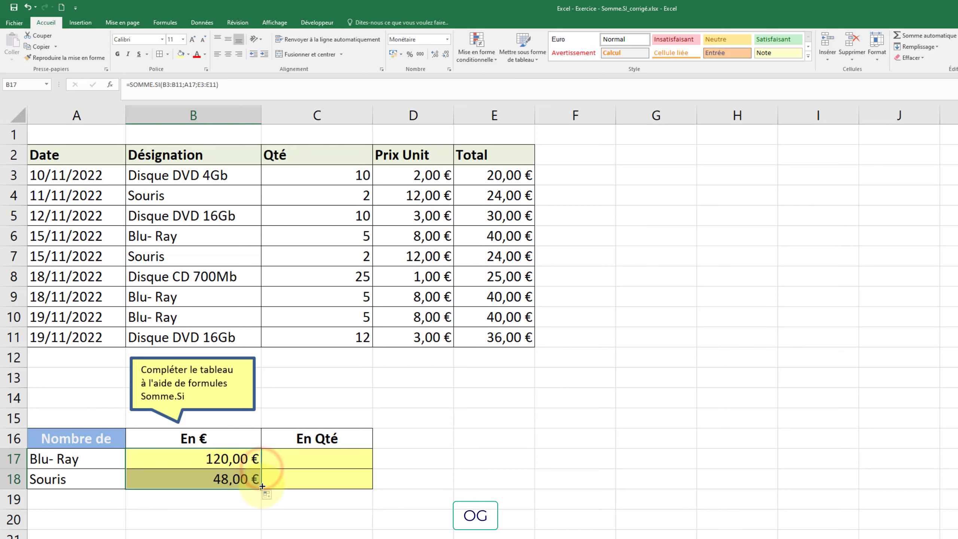
{"action": "double_click", "coordinate": [237, 480]}
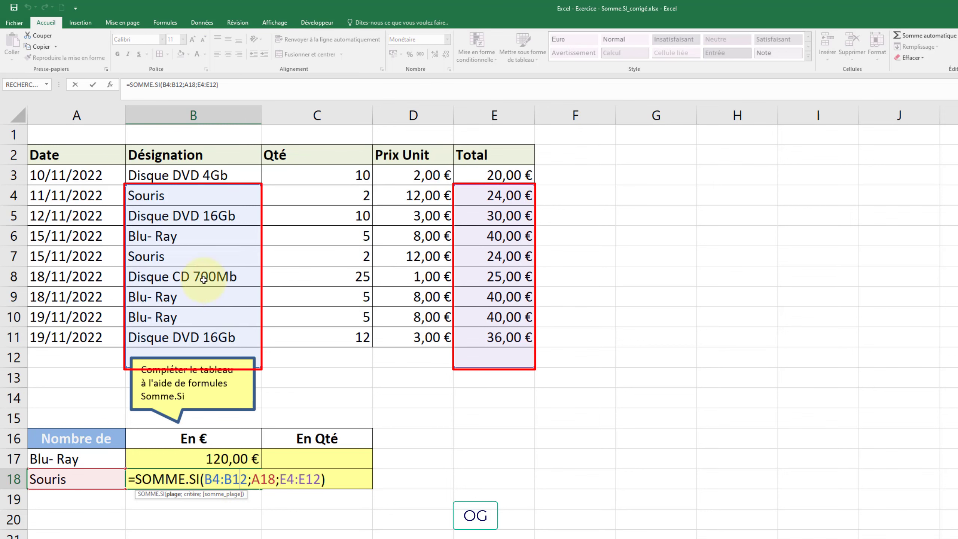
{"action": "key", "text": "ctrl+Return"}
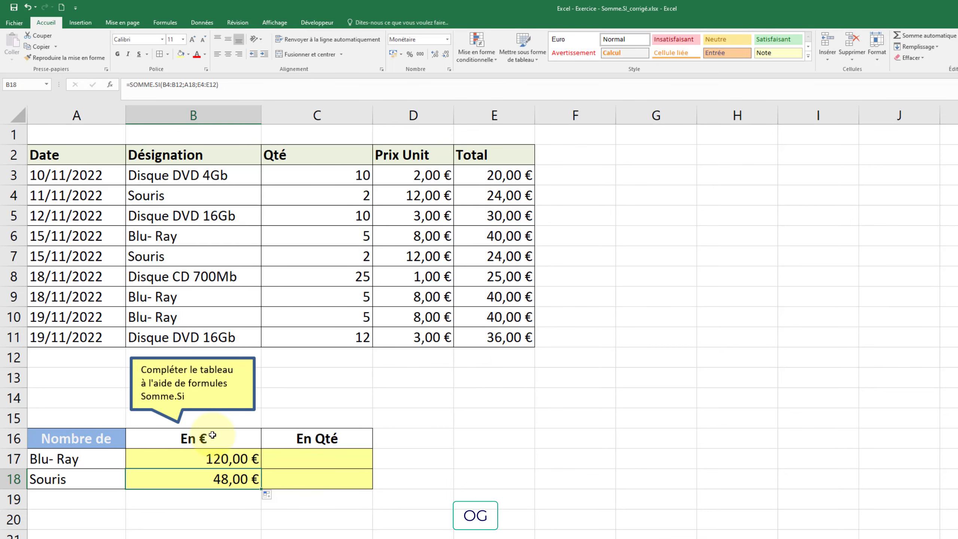
Make both ranges absolute in the B17 formula, giving =SOMME.SI($B$3:$B$11;A17;$E$3:$E$11)
{"action": "double_click", "coordinate": [204, 456]}
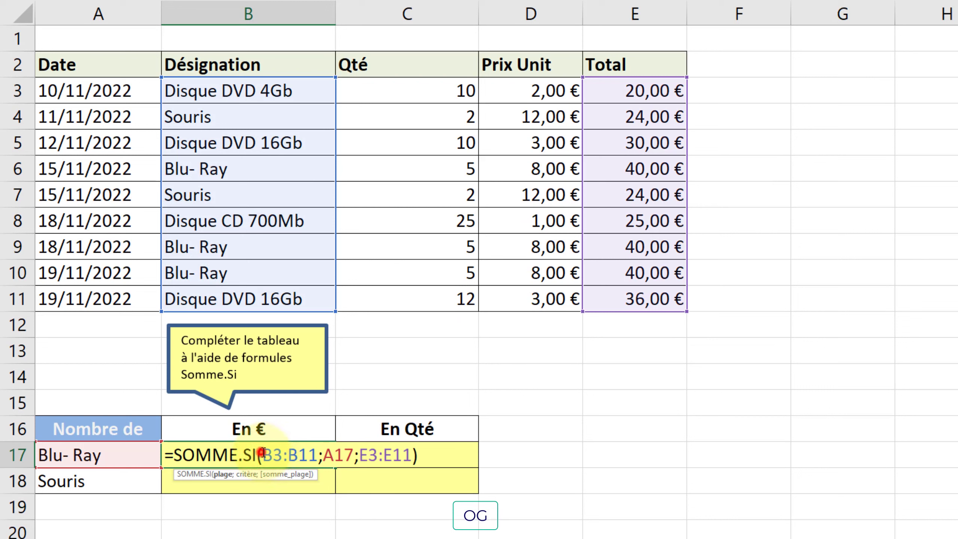
{"action": "left_click_drag", "start_coordinate": [262, 455], "coordinate": [317, 455]}
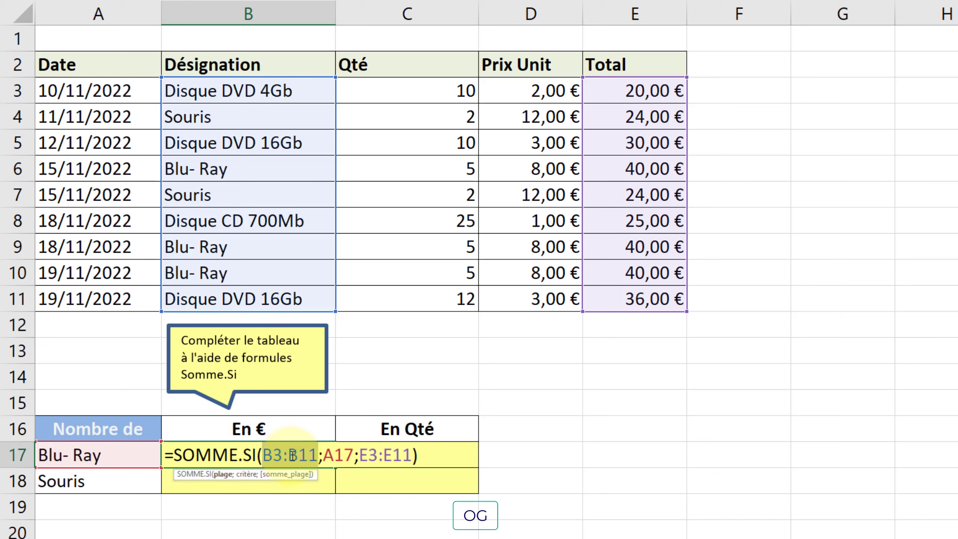
{"action": "key", "text": "F4"}
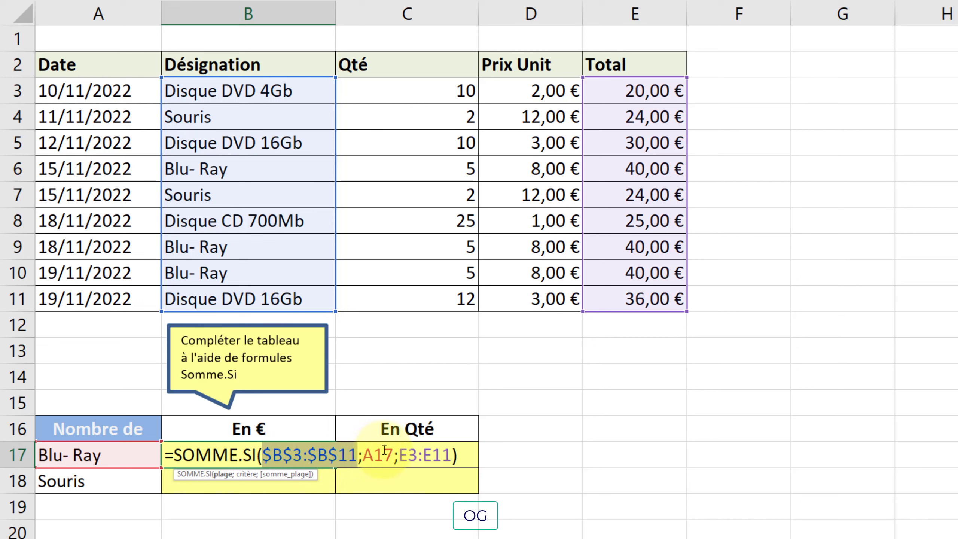
{"action": "left_click_drag", "start_coordinate": [399, 455], "coordinate": [451, 453]}
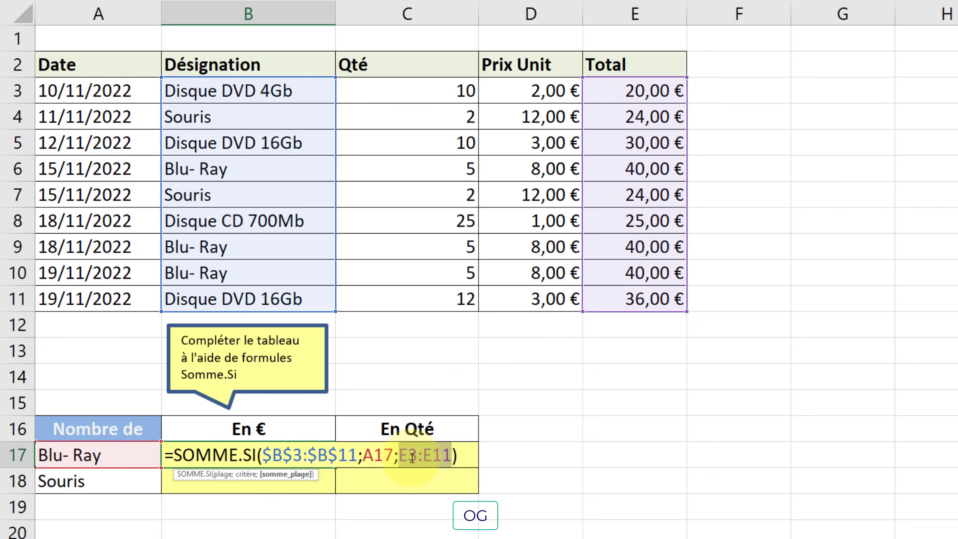
{"action": "key", "text": "F4"}
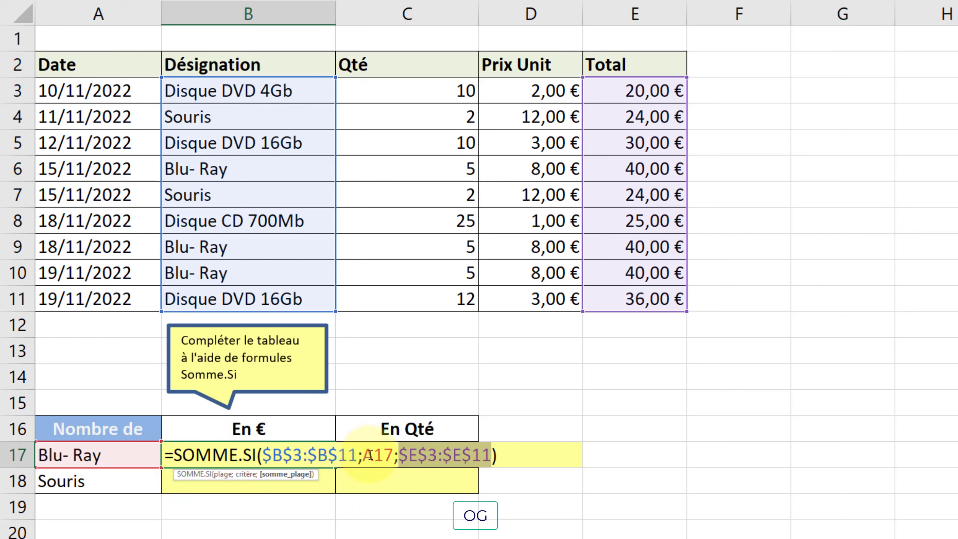
{"action": "key", "text": "Return"}
Copy the formula with absolute ranges from B17 down to B18 and check its designation range
{"action": "left_click", "coordinate": [324, 456]}
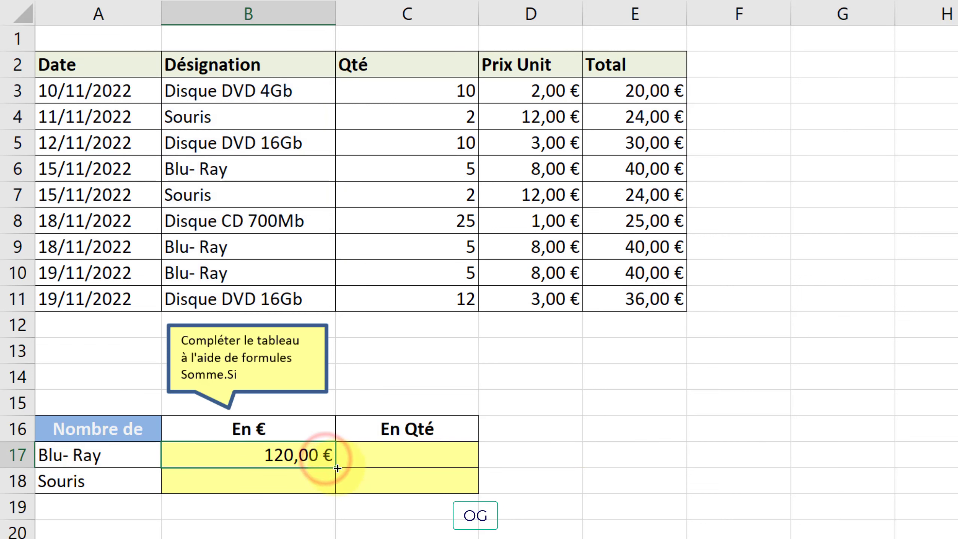
{"action": "left_click_drag", "start_coordinate": [335, 467], "coordinate": [333, 490]}
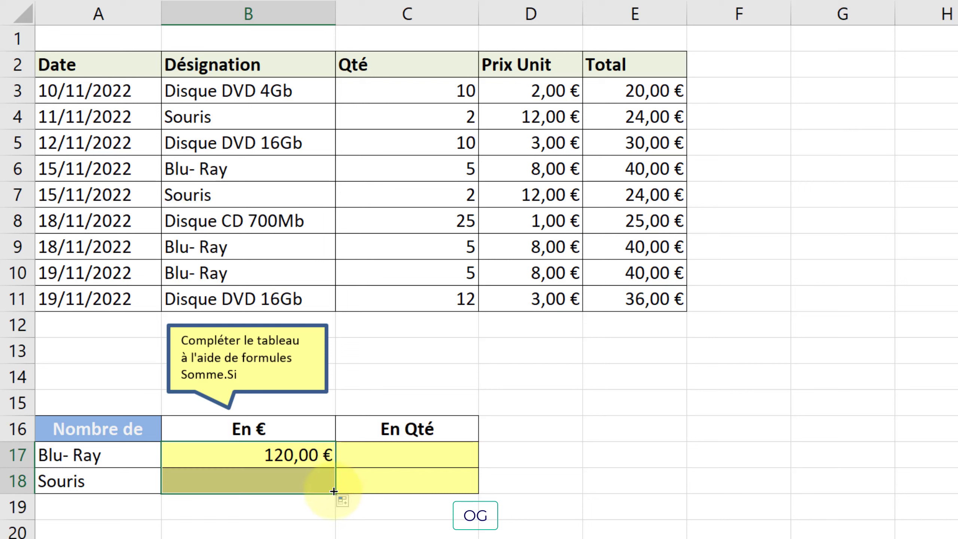
{"action": "double_click", "coordinate": [309, 485]}
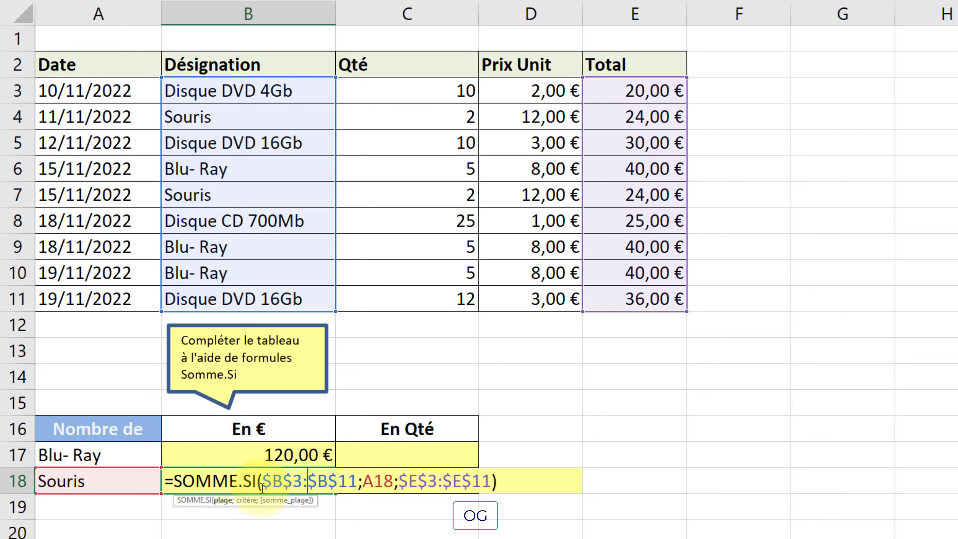
{"action": "left_click_drag", "start_coordinate": [262, 479], "coordinate": [355, 479]}
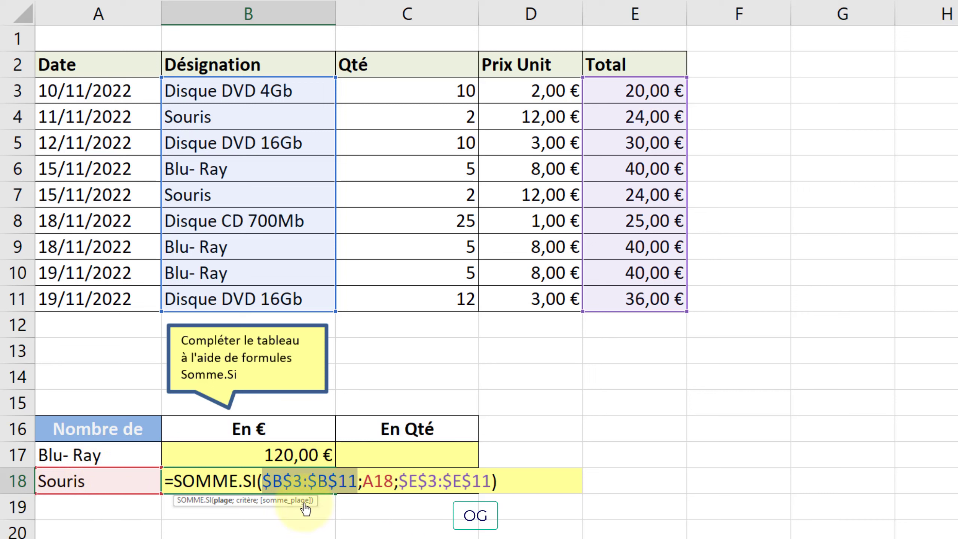
Replace the criterion A18 in the B18 formula with the text "Souris"
{"action": "left_click_drag", "start_coordinate": [363, 480], "coordinate": [391, 480]}
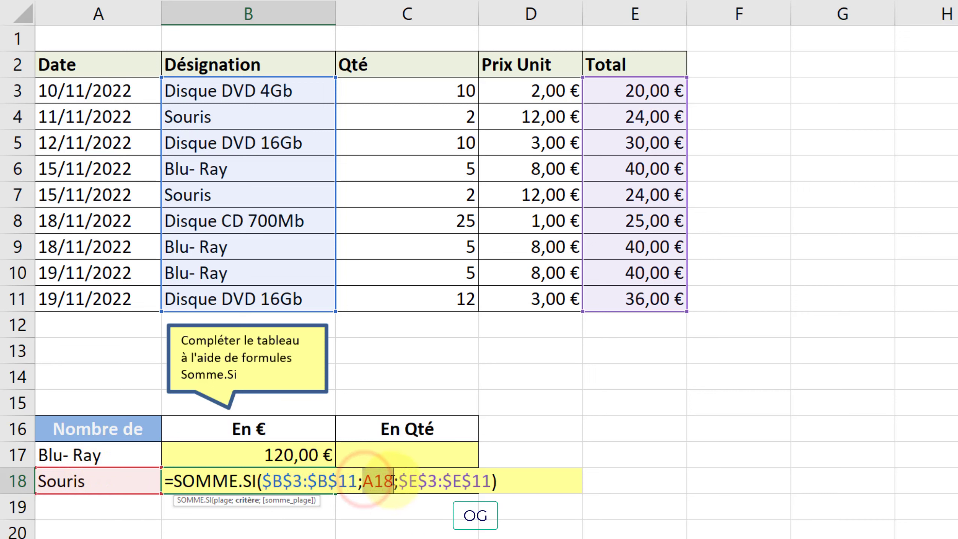
{"action": "type", "text": "\"So"}
{"action": "type", "text": "uris"}
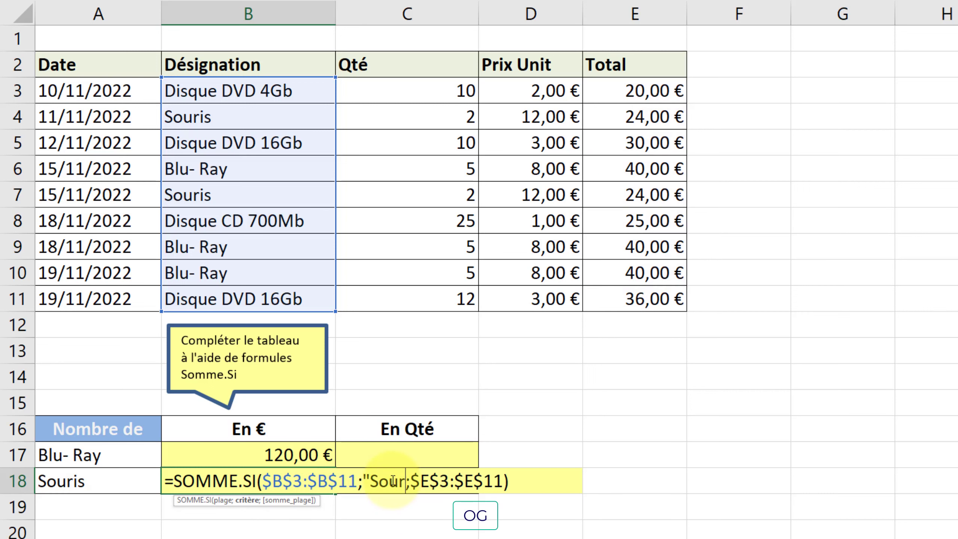
{"action": "type", "text": "\""}
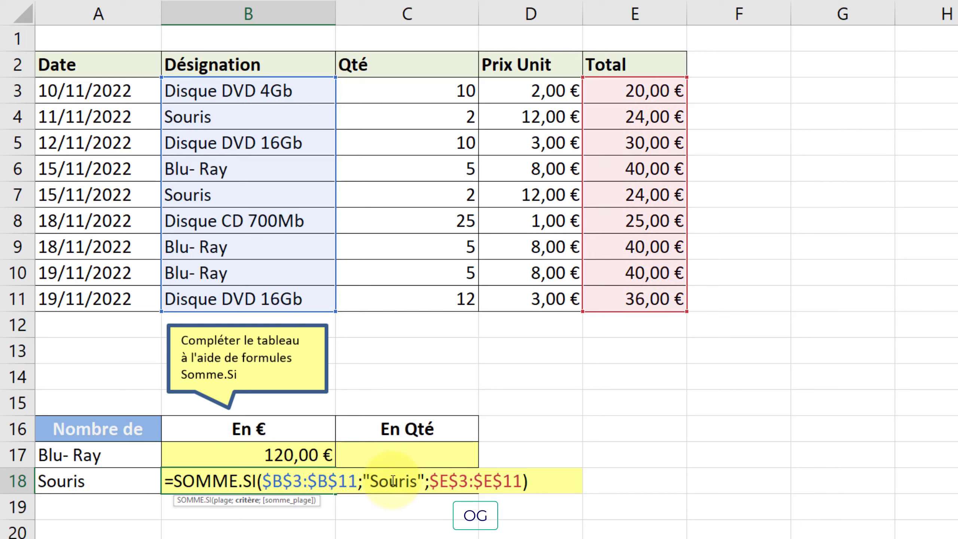
{"action": "key", "text": "Return"}
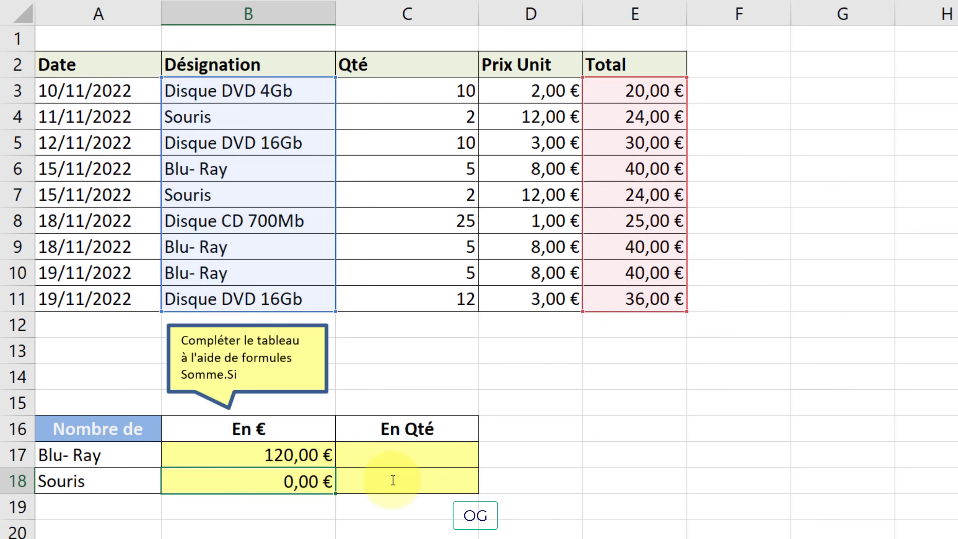
Start a SOMME.SI formula in C17 for the Blu- Ray quantity
{"action": "left_click", "coordinate": [351, 461]}
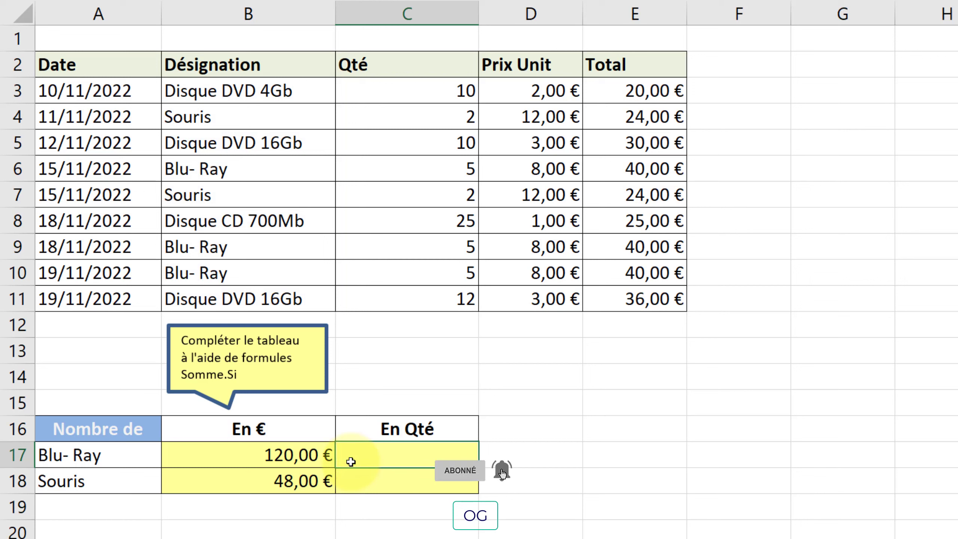
{"action": "type", "text": "="}
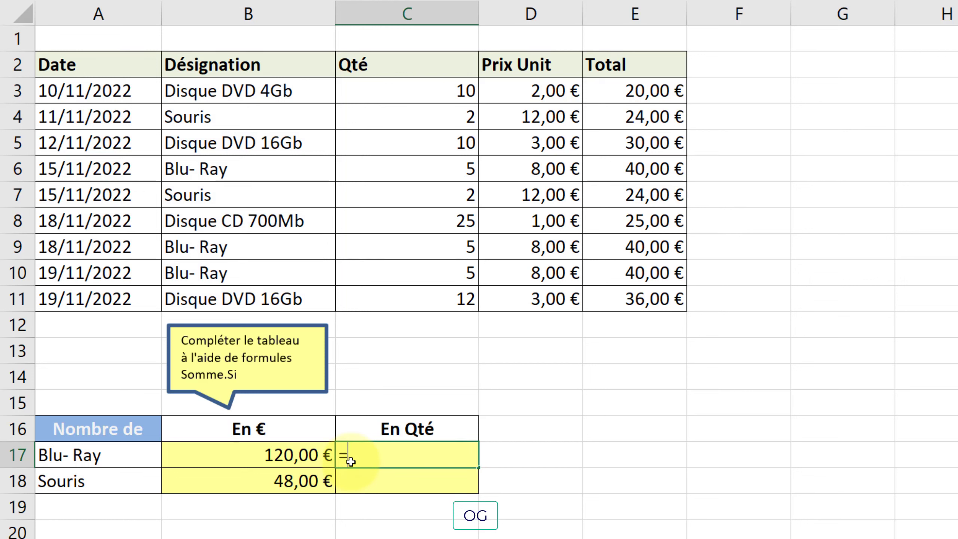
{"action": "type", "text": "somme"}
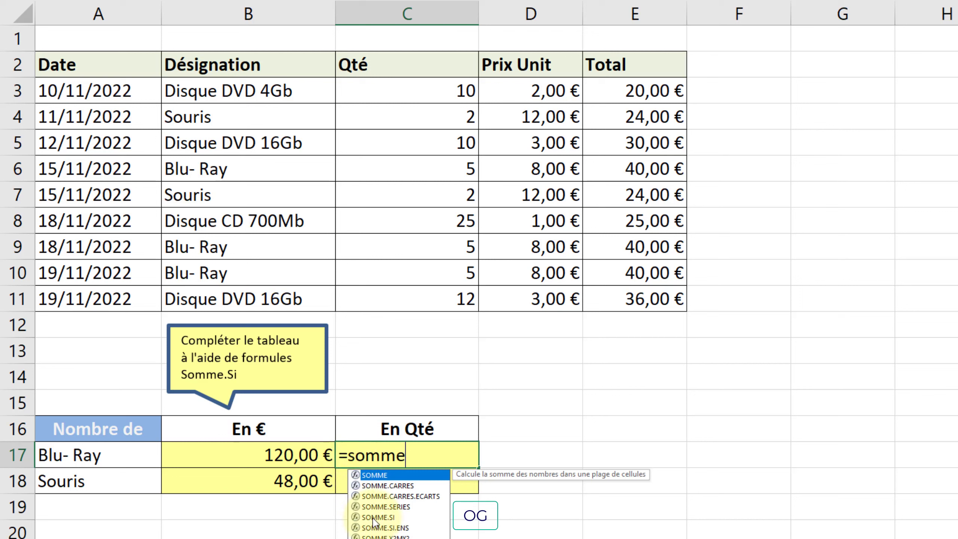
{"action": "double_click", "coordinate": [375, 518]}
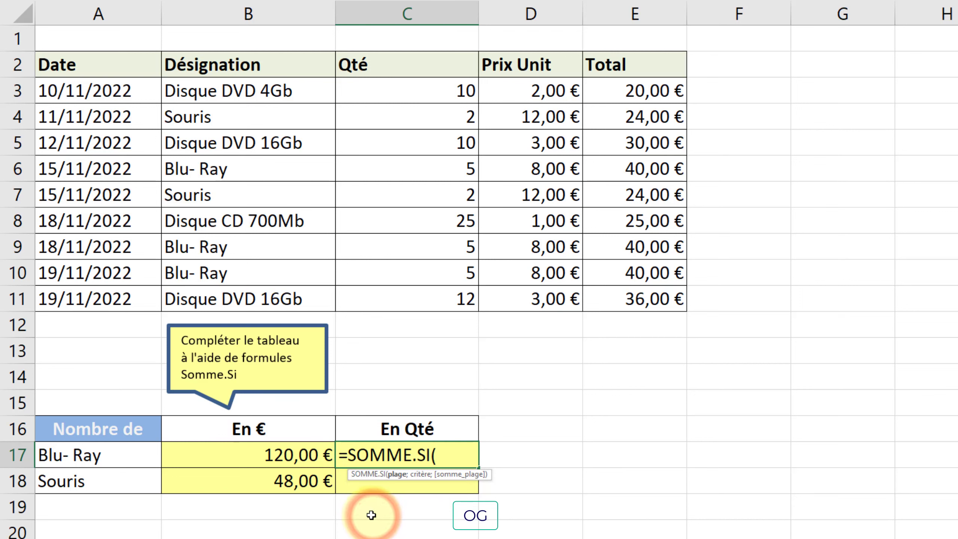
{"action": "left_click_drag", "start_coordinate": [216, 90], "coordinate": [231, 301]}
{"action": "type", "text": ";"}
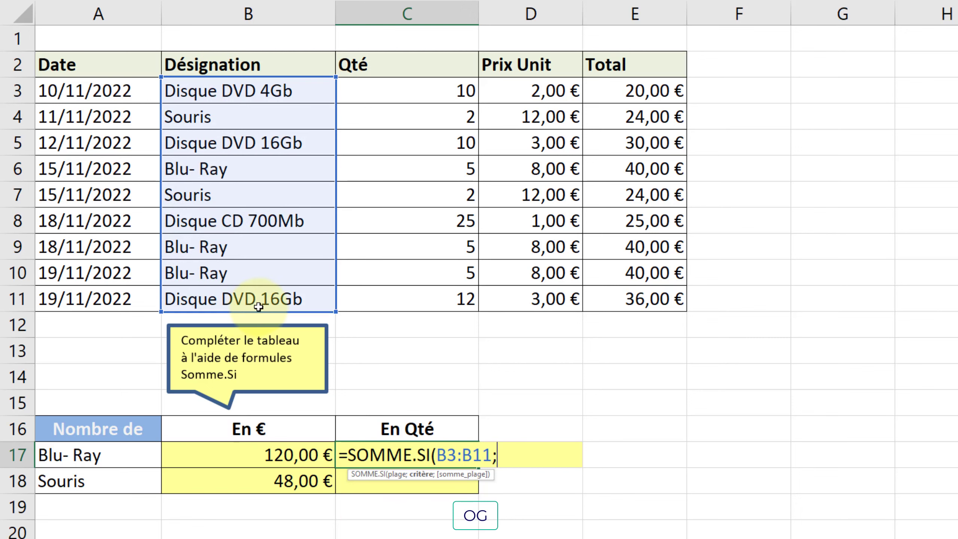
{"action": "left_click", "coordinate": [77, 458]}
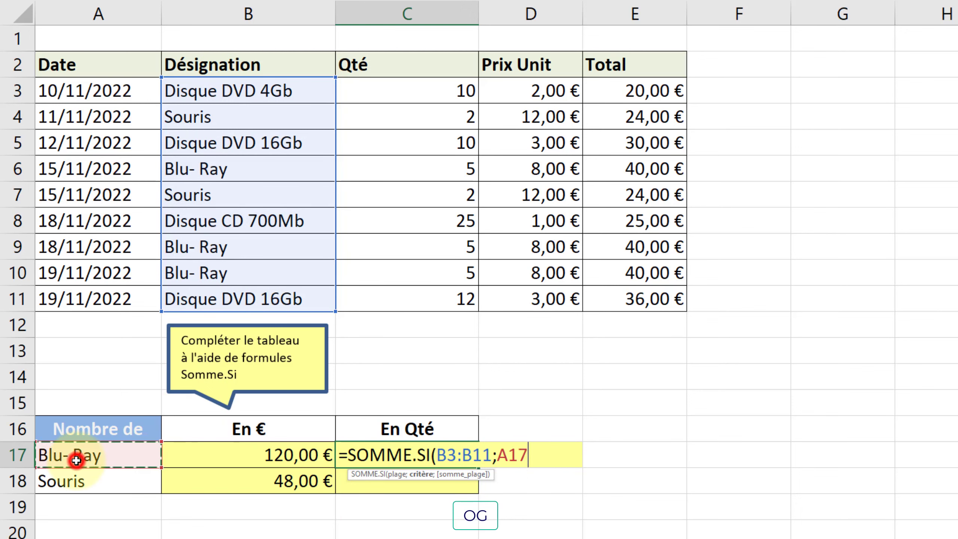
{"action": "type", "text": ";"}
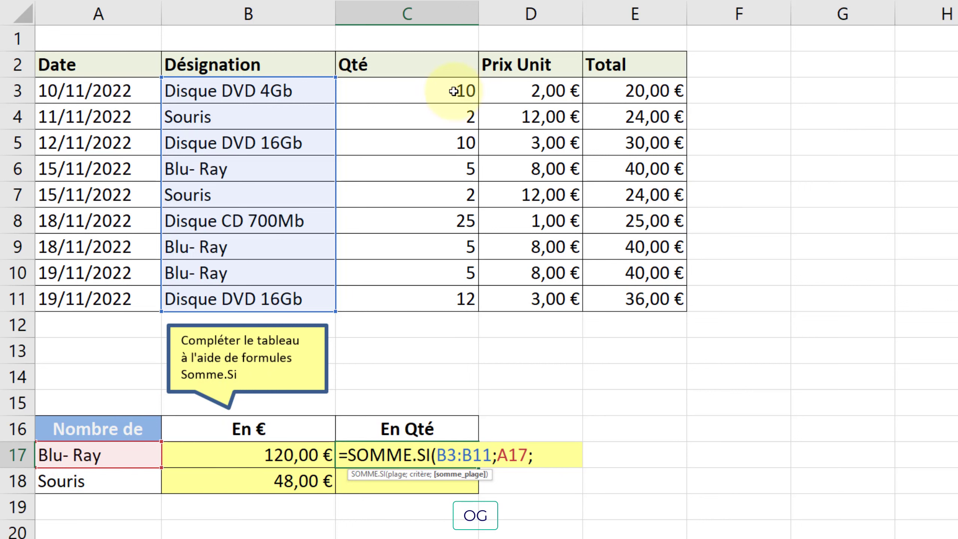
{"action": "left_click_drag", "start_coordinate": [454, 91], "coordinate": [452, 291]}
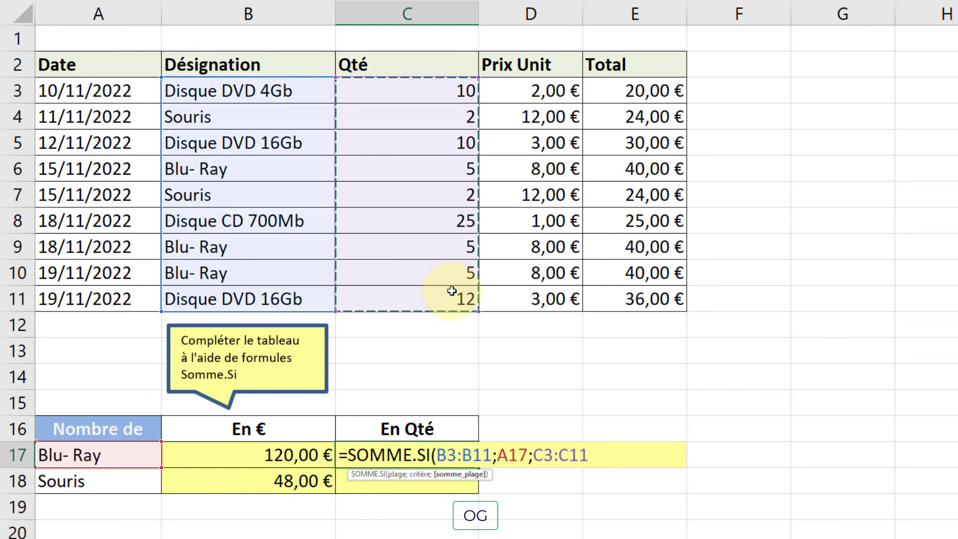
{"action": "key", "text": "BackSpace"}
{"action": "key", "text": "BackSpace"}
{"action": "key", "text": "BackSpace"}
{"action": "key", "text": "BackSpace"}
{"action": "key", "text": "BackSpace"}
{"action": "key", "text": "BackSpace"}
{"action": "key", "text": "BackSpace"}
{"action": "key", "text": "BackSpace"}
{"action": "key", "text": "BackSpace"}
{"action": "key", "text": "BackSpace"}
{"action": "key", "text": "BackSpace"}
{"action": "key", "text": "BackSpace"}
{"action": "key", "text": "BackSpace"}
{"action": "key", "text": "BackSpace"}
{"action": "key", "text": "BackSpace"}
{"action": "key", "text": "BackSpace"}
{"action": "key", "text": "BackSpace"}
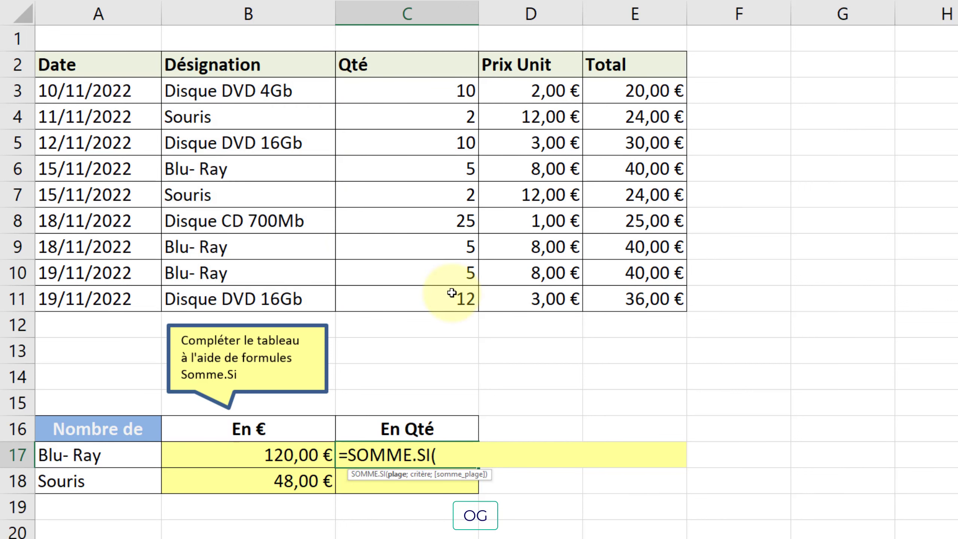
Complete the C17 formula with absolute ranges as =SOMME.SI($B$3:$B$11;A17;$C$3:$C$11)
{"action": "left_click_drag", "start_coordinate": [259, 90], "coordinate": [248, 298]}
{"action": "key", "text": "F4"}
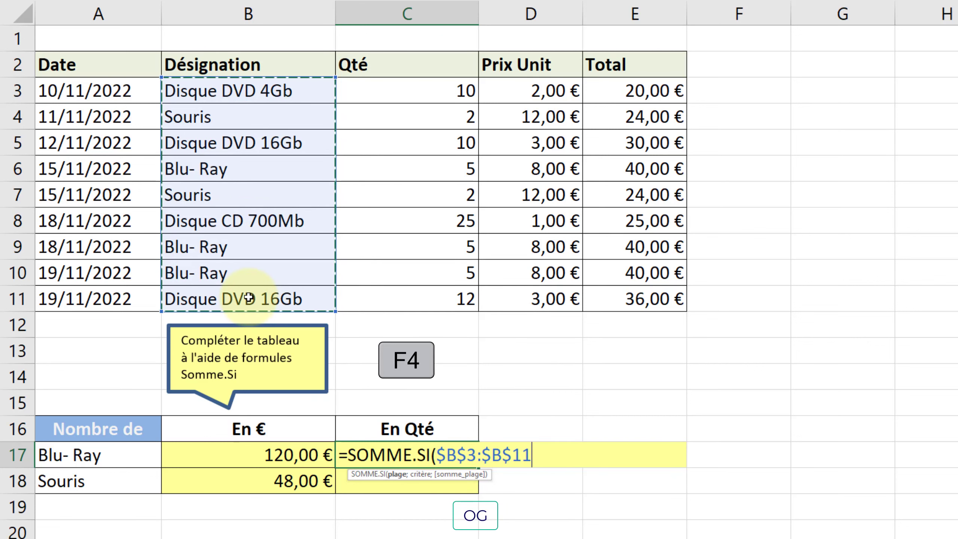
{"action": "type", "text": ";"}
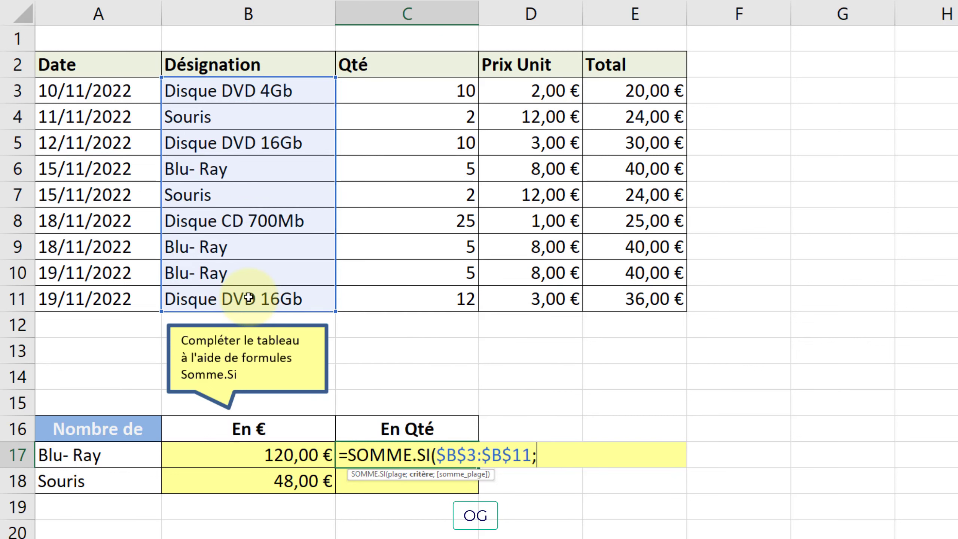
{"action": "left_click", "coordinate": [77, 454]}
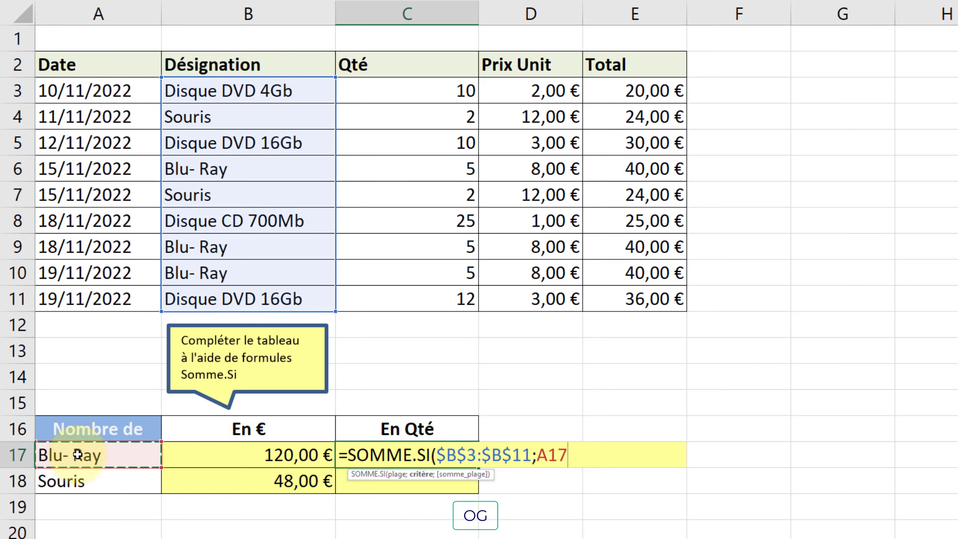
{"action": "type", "text": ";"}
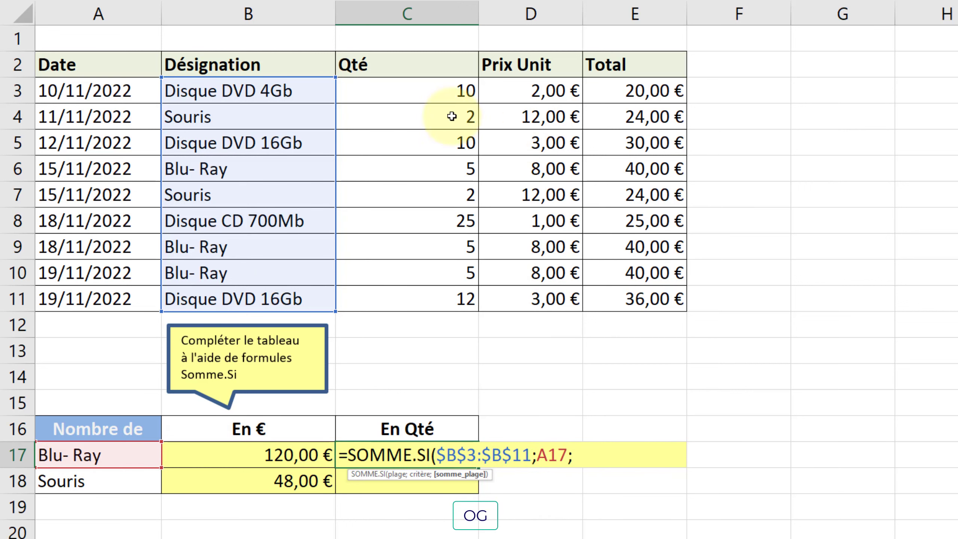
{"action": "left_click_drag", "start_coordinate": [440, 90], "coordinate": [433, 304]}
{"action": "key", "text": "F4"}
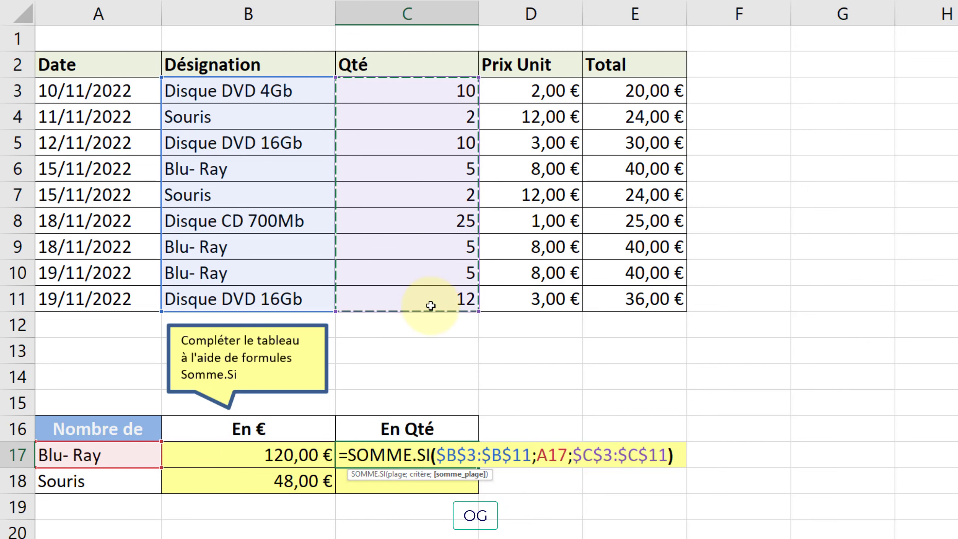
{"action": "key", "text": "Return"}
Copy the quantity formula from C17 down to C18 for Souris and check its references
{"action": "left_click", "coordinate": [438, 455]}
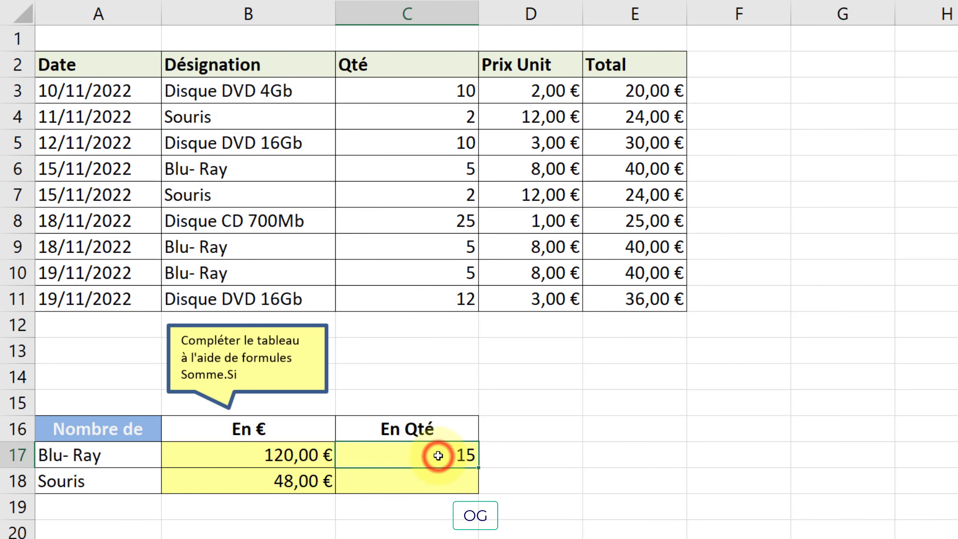
{"action": "left_click_drag", "start_coordinate": [478, 467], "coordinate": [477, 496]}
{"action": "double_click", "coordinate": [453, 482]}
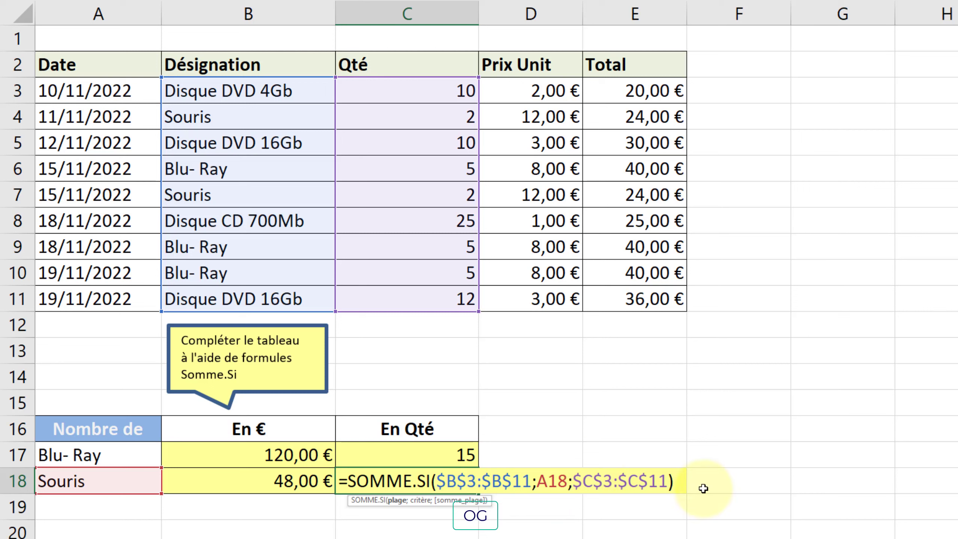
{"action": "key", "text": "Return"}
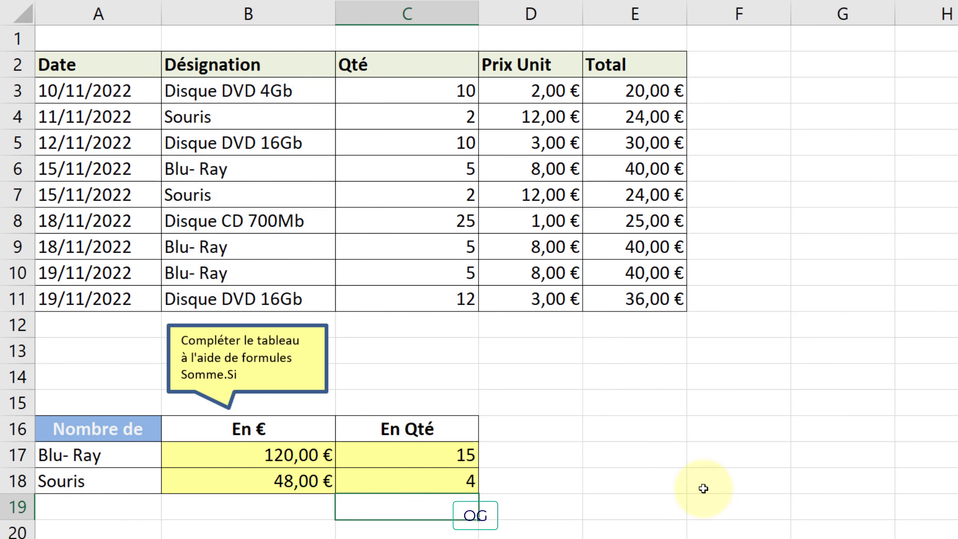